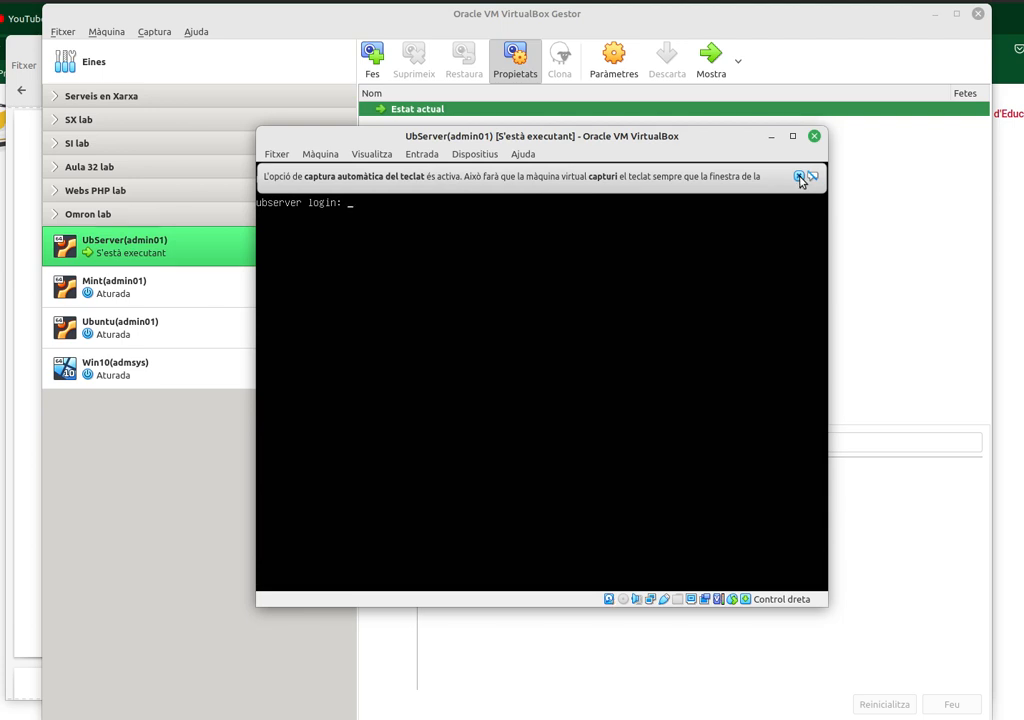
- Dismiss the keyboard capture notice and log in to the UbServer console
click(799, 177)
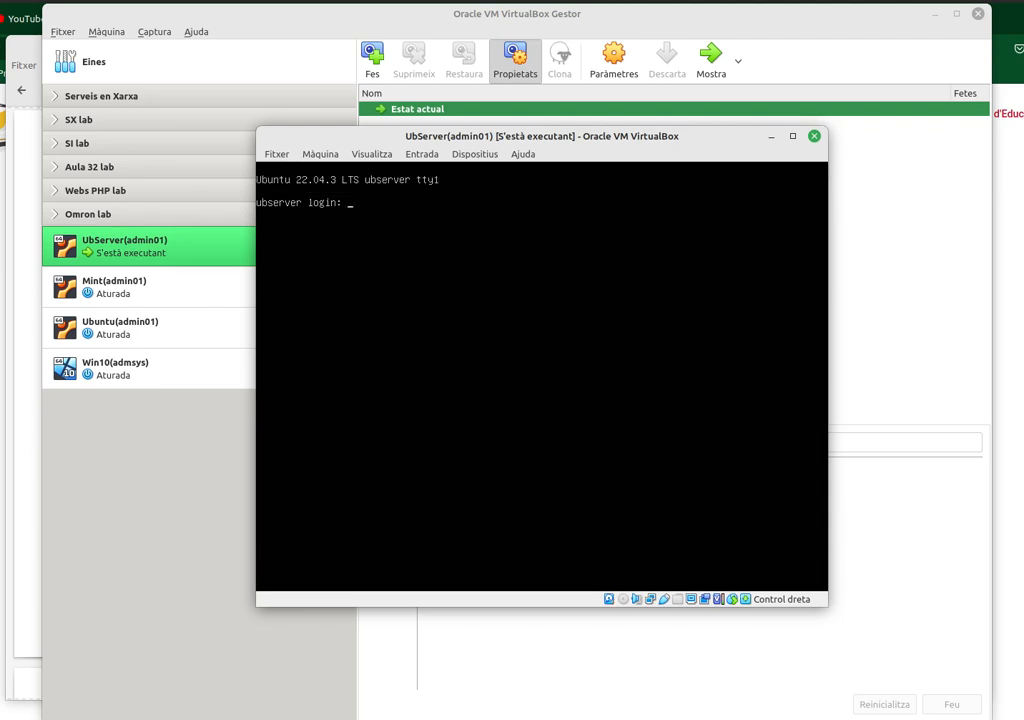
text(admin01)
key(Return)
key(Return)
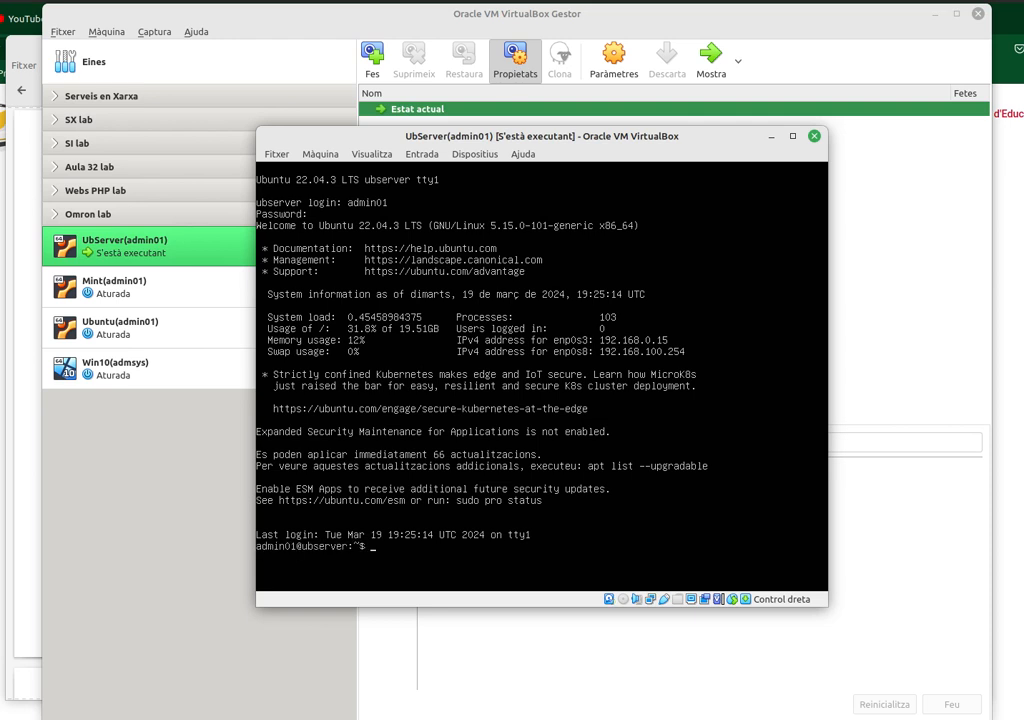
- Clear the screen and list the network interfaces with 'ip a s'
text(clear)
key(Return)
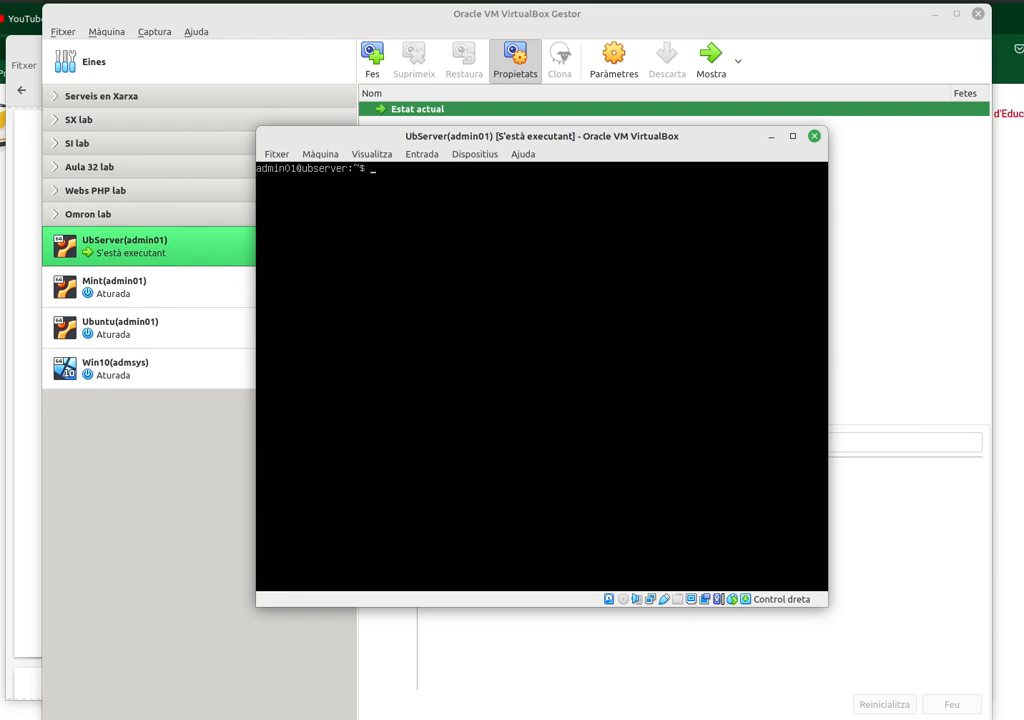
text(ip a s)
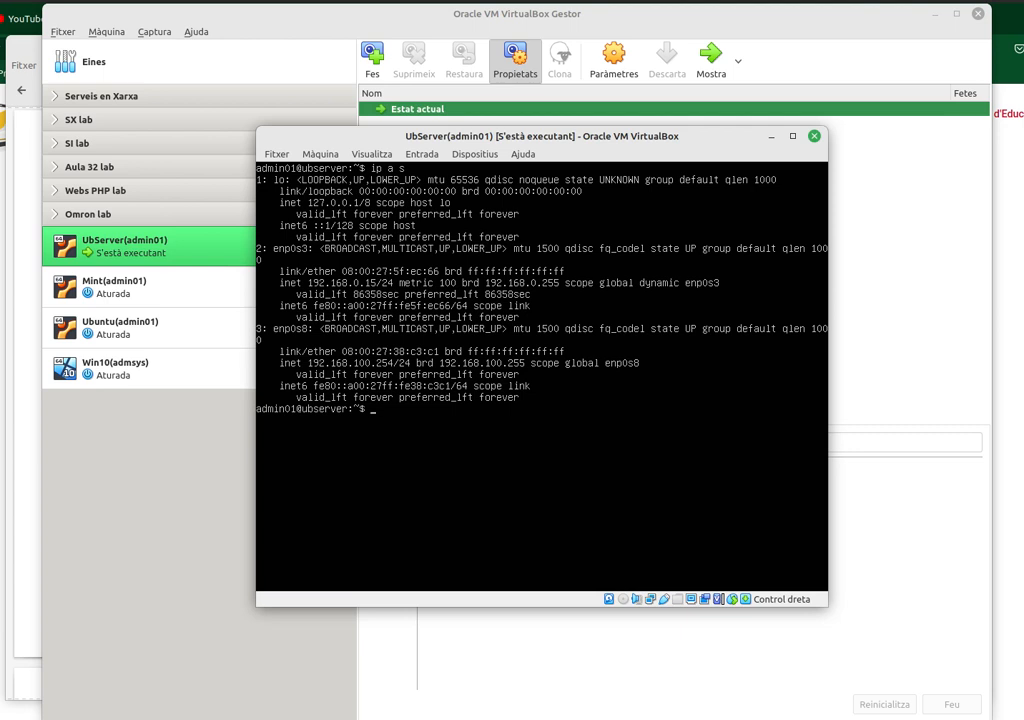
- Install isc-dhcp-server via sudo apt, entering the admin password and confirming with 's'
text(sudo apt install isc-dhcp)
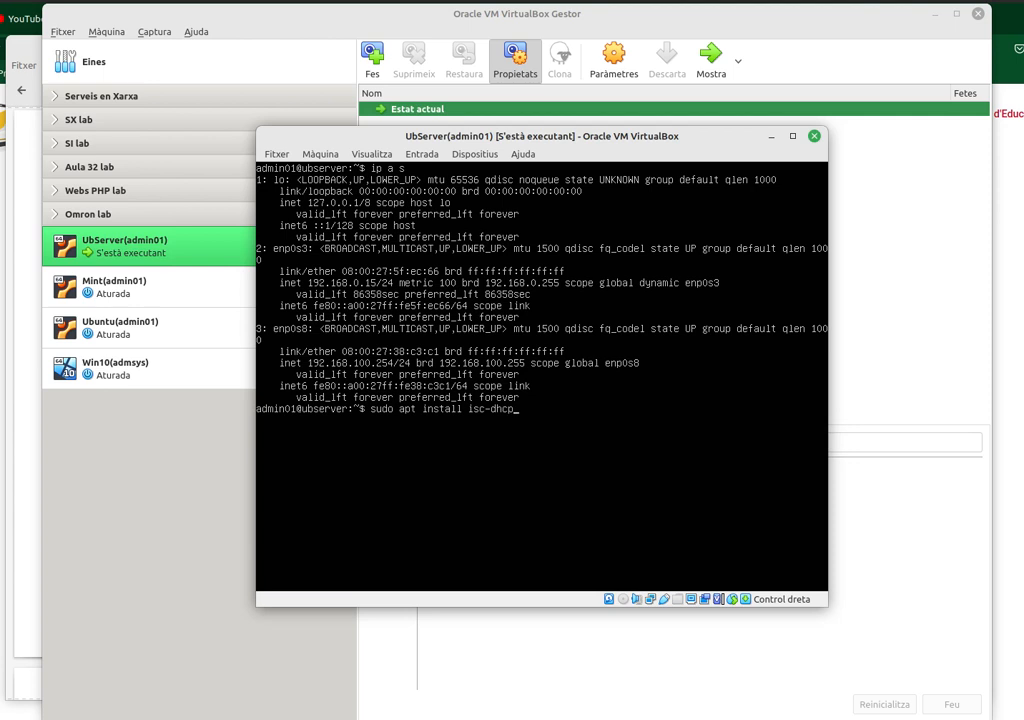
text(-server)
key(Return)
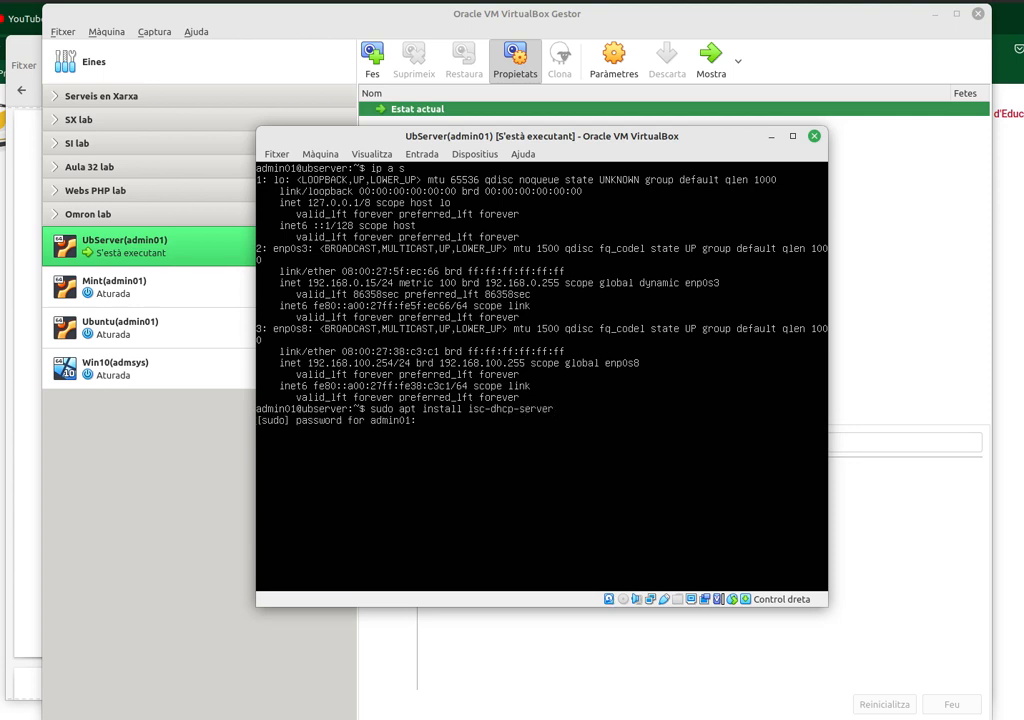
key(Return)
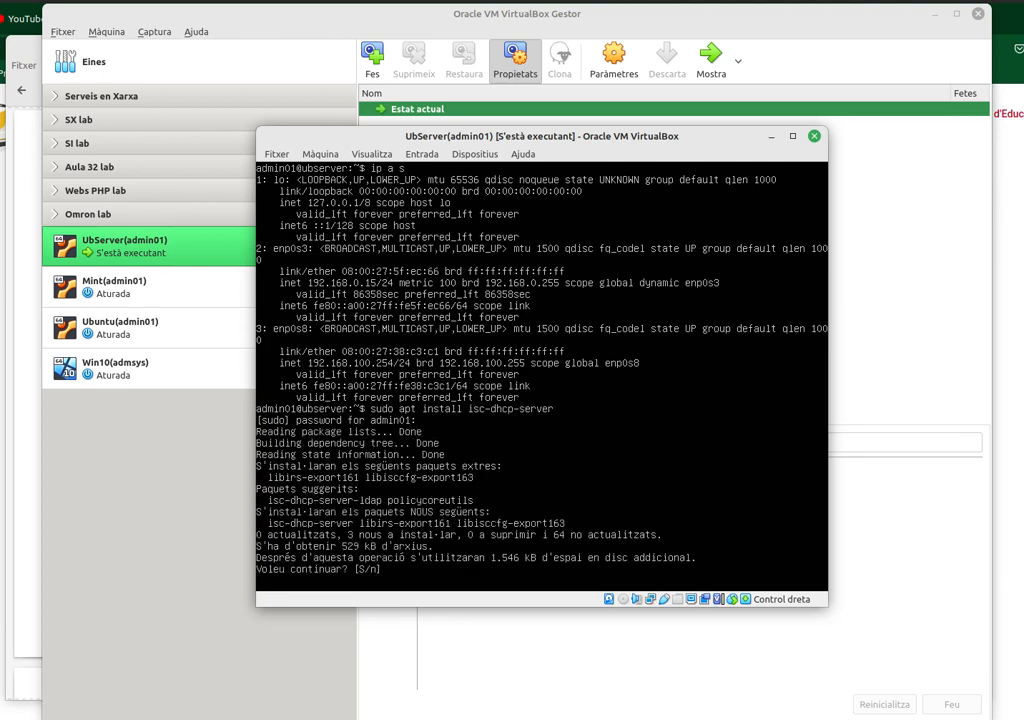
text(s)
key(Return)
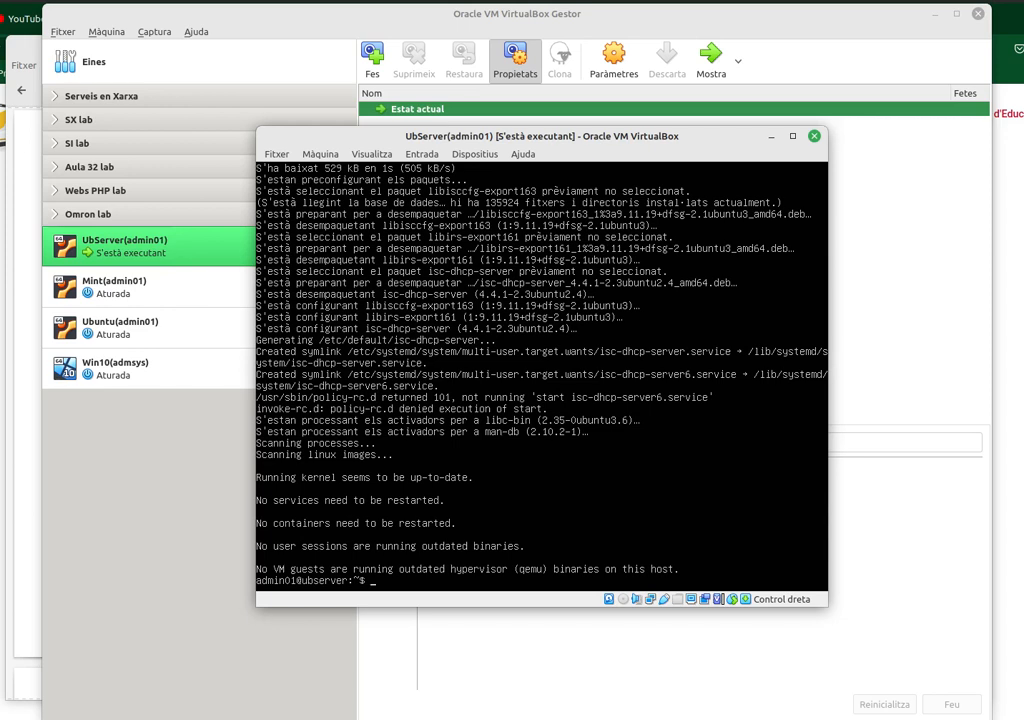
text(sudo service isc-dhcp-s)
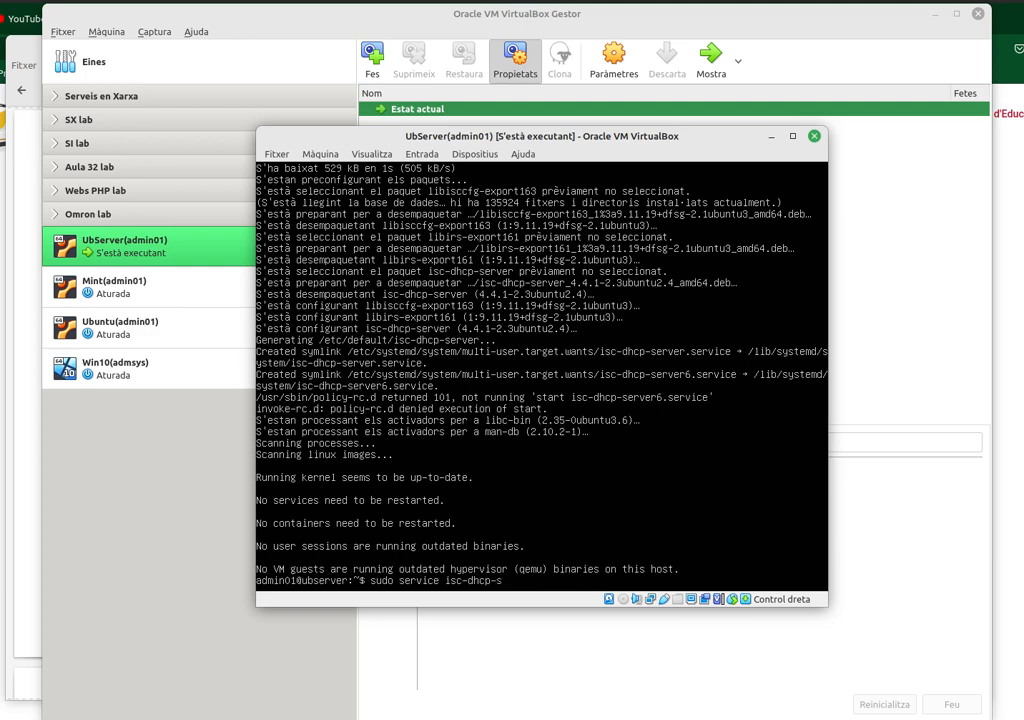
text(erver status)
- Confirm isc-dhcp-server is inactive (dead), then list the contents of /etc/default
key(Return)
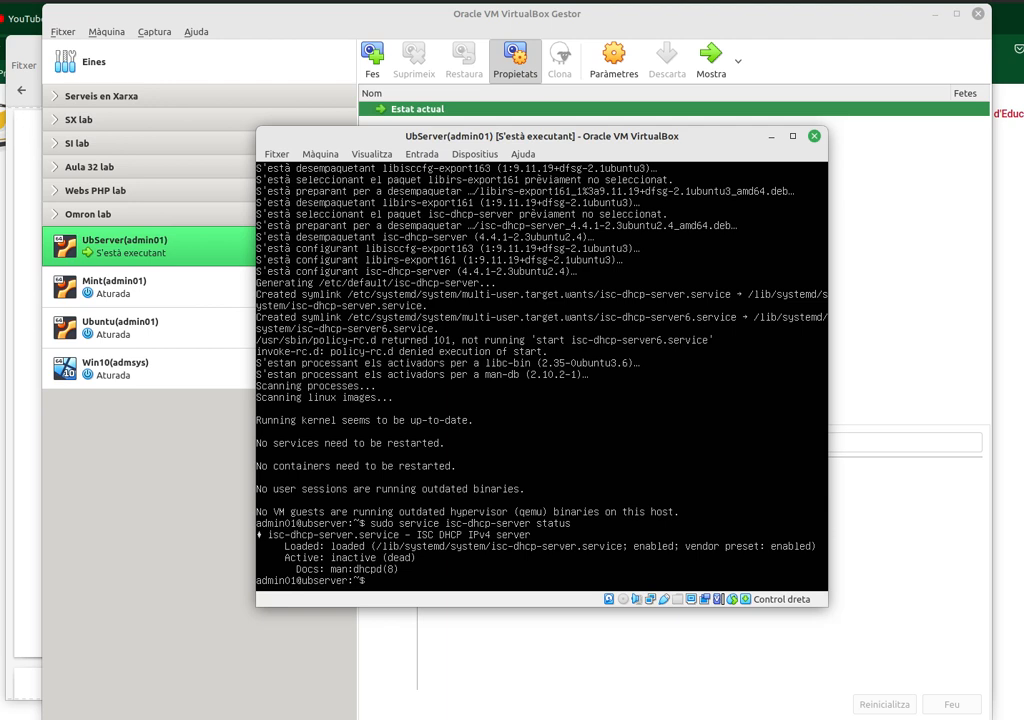
text(cd /etc/default)
key(Return)
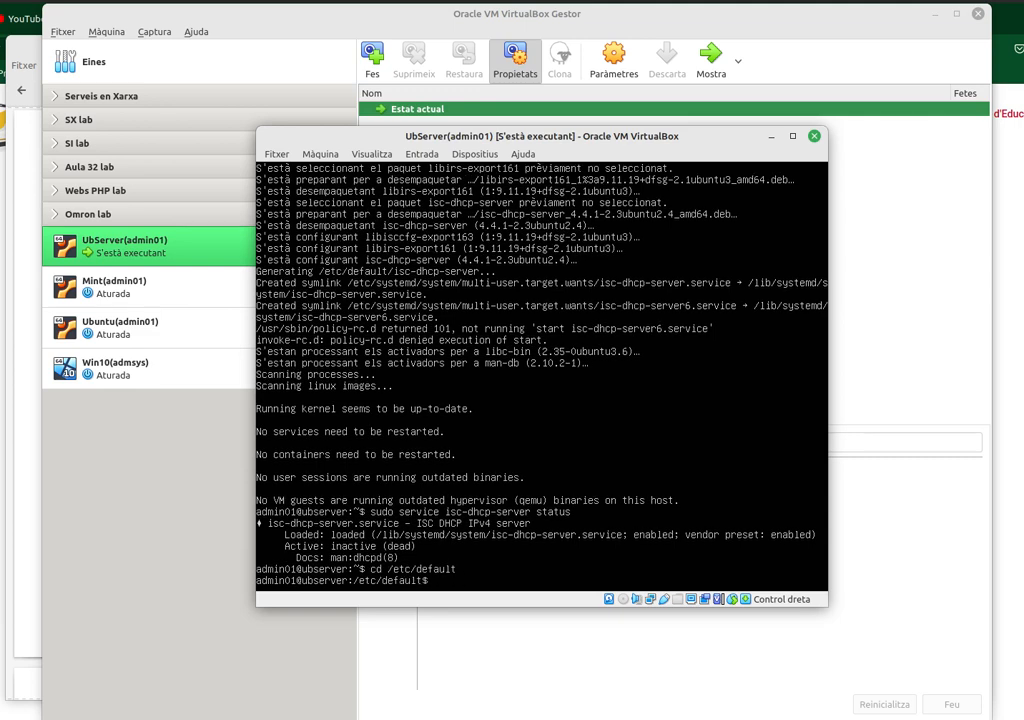
text(ls)
key(Return)
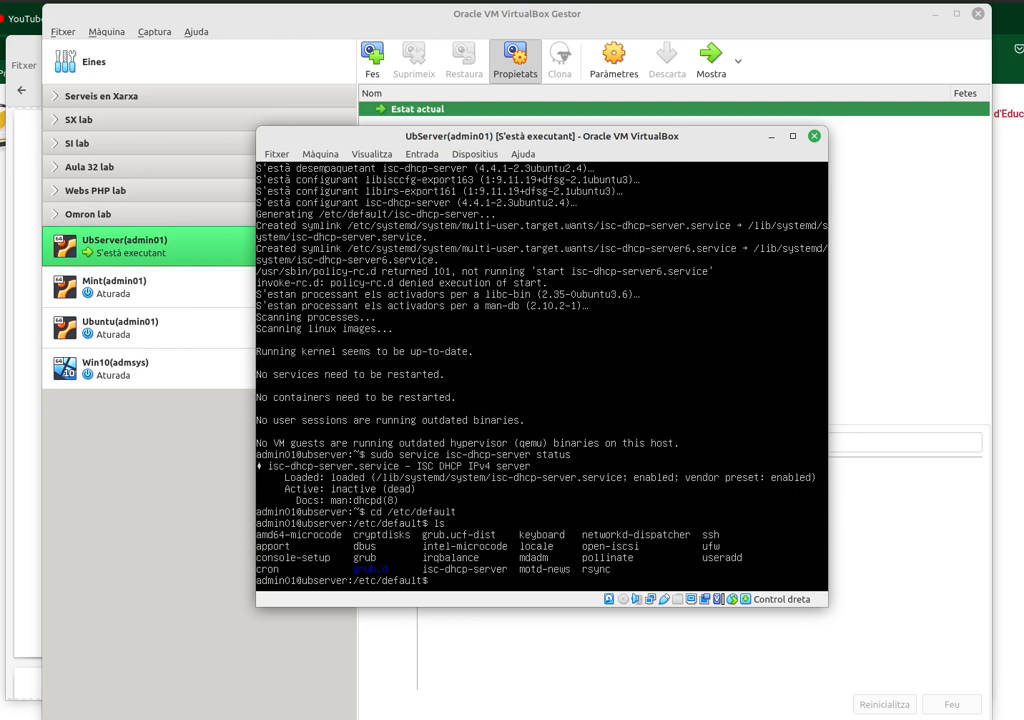
text(sudo nano isc-dhcp-server)
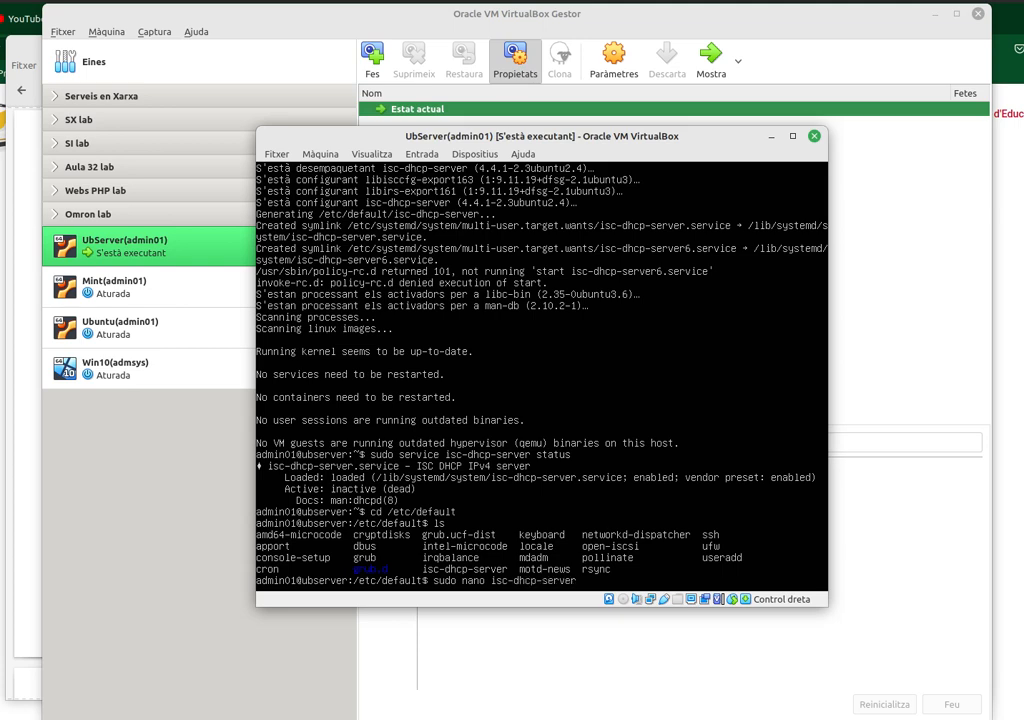
- Set INTERFACESv4="enp0s8" in /etc/default/isc-dhcp-server and save the file in nano
key(Return)
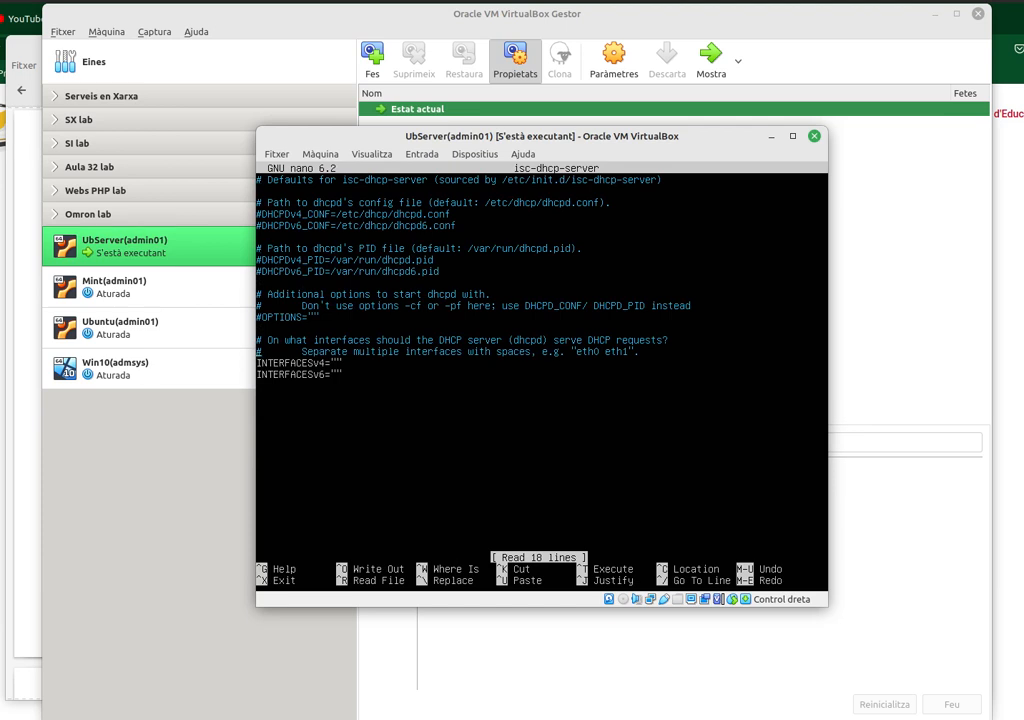
key(Right)
key(Right)
key(Right)
key(Right)
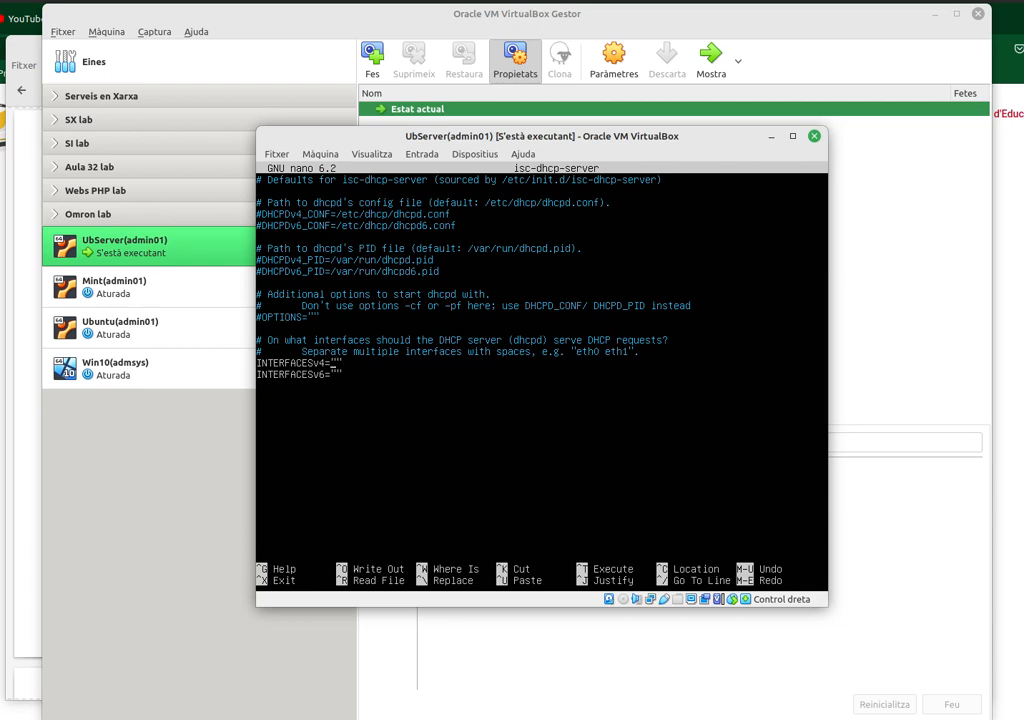
text(enp0s8)
key(ctrl+o)
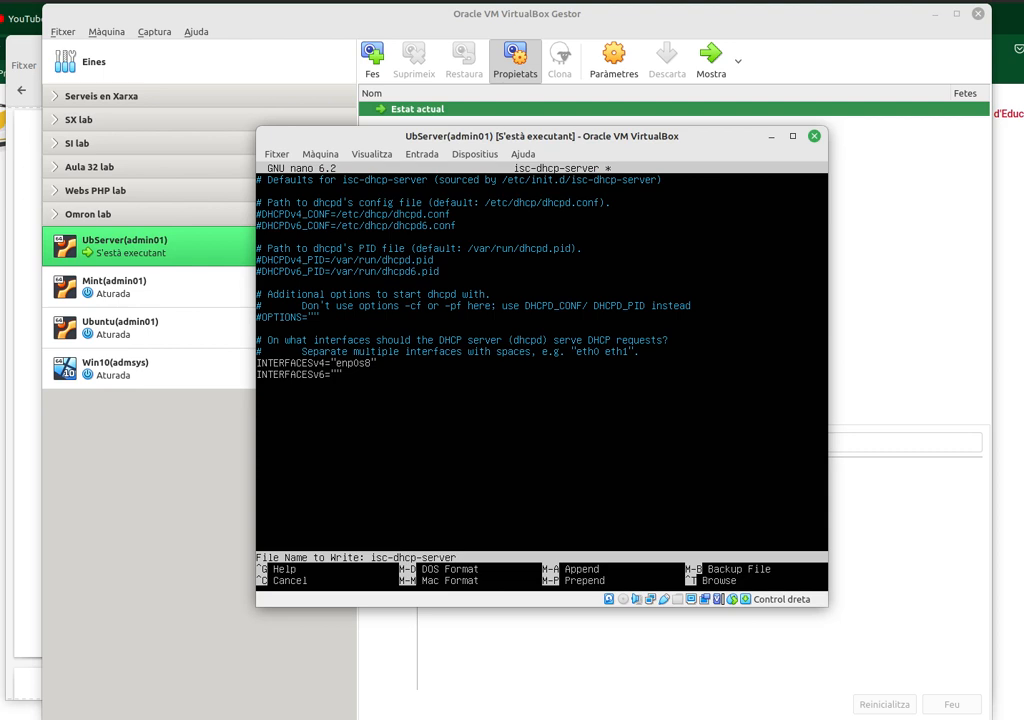
key(Return)
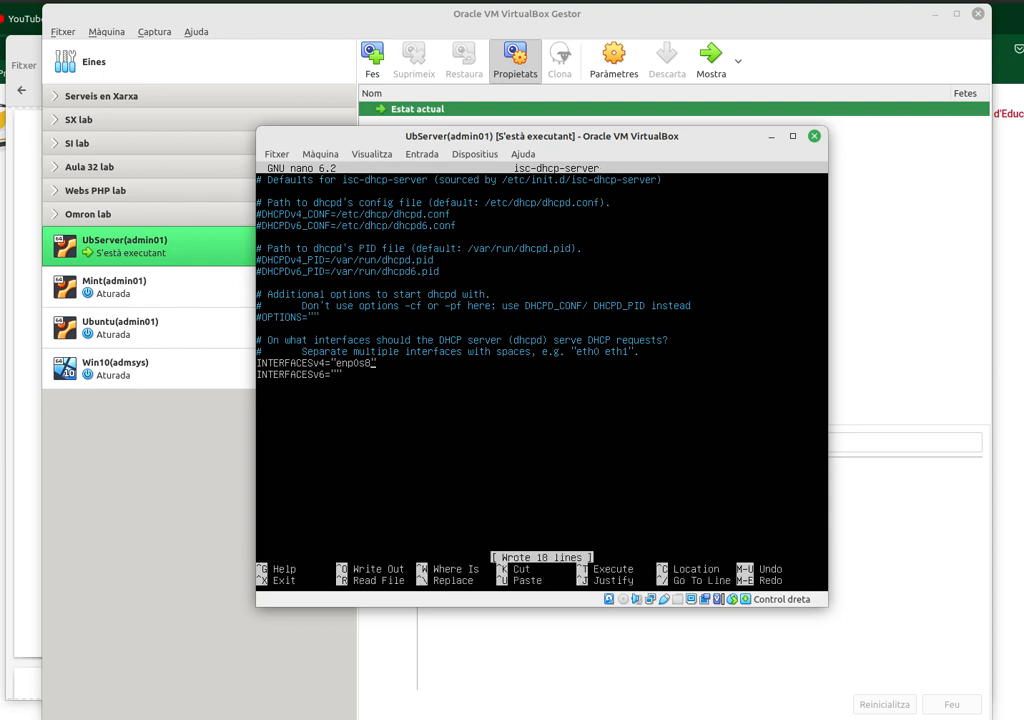
key(ctrl+x)
key(Return)
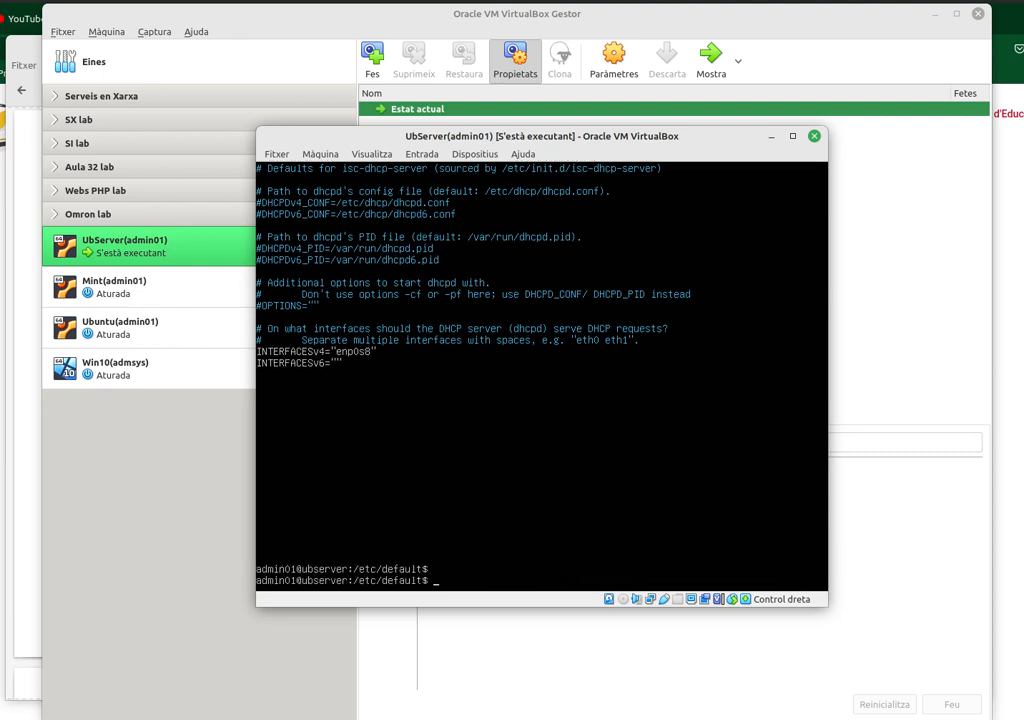
- Restart isc-dhcp-server and check its status, which reports failed with exit-code
key(Up)
key(Up)
key(Up)
key(Up)
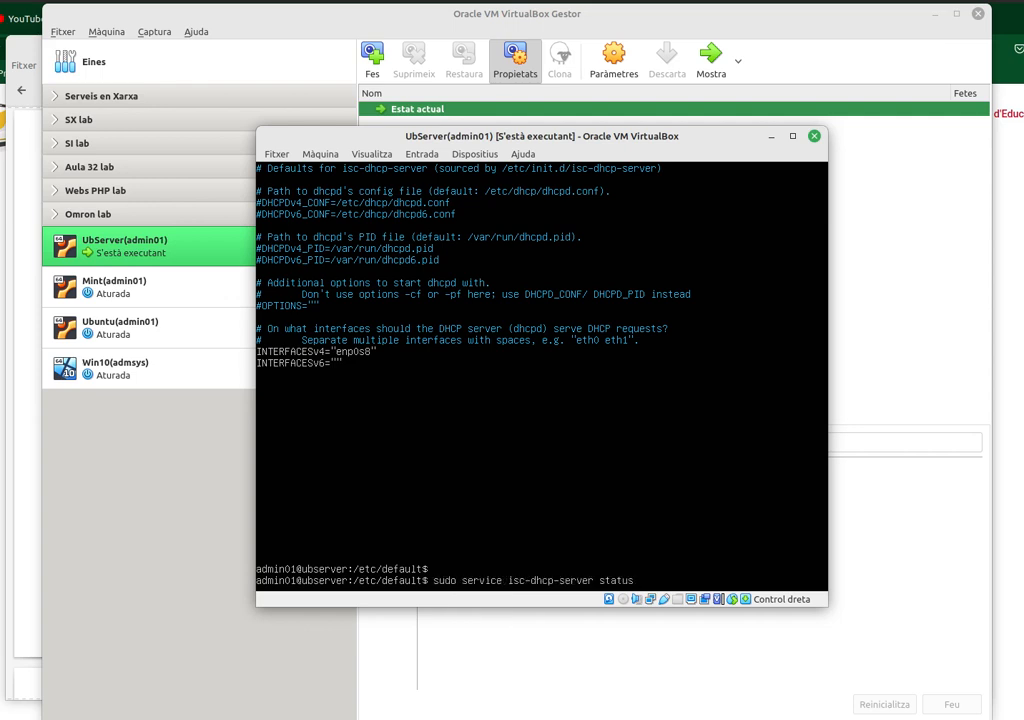
key(BackSpace)
key(BackSpace)
key(BackSpace)
key(BackSpace)
key(BackSpace)
key(BackSpace)
text(restart)
key(Return)
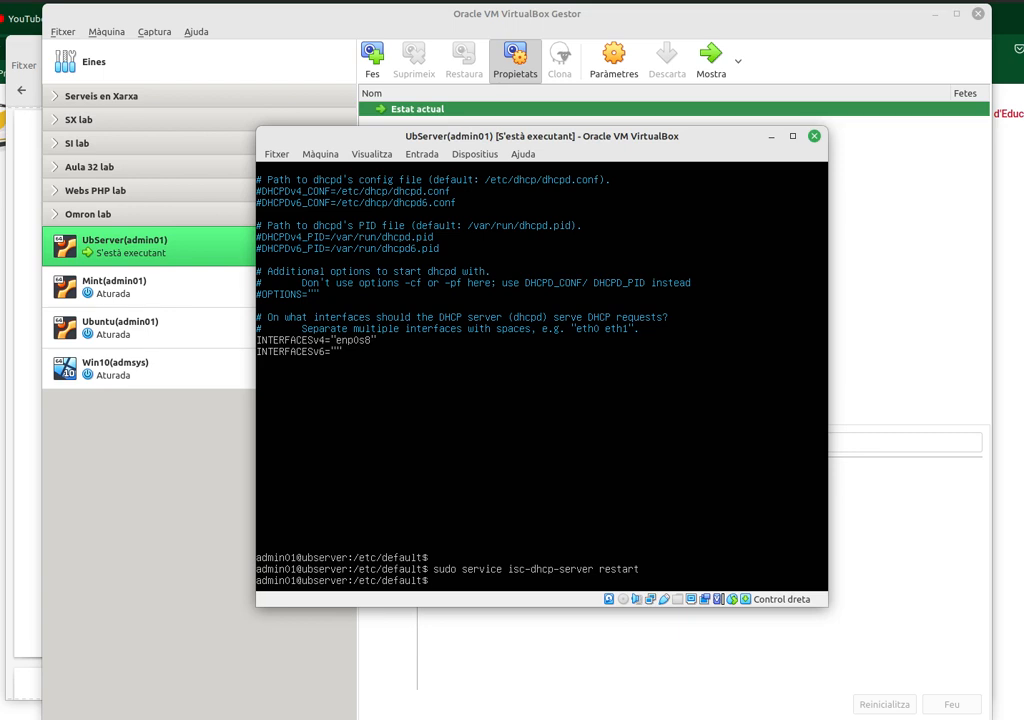
key(Up)
key(Up)
key(Up)
key(Up)
key(Return)
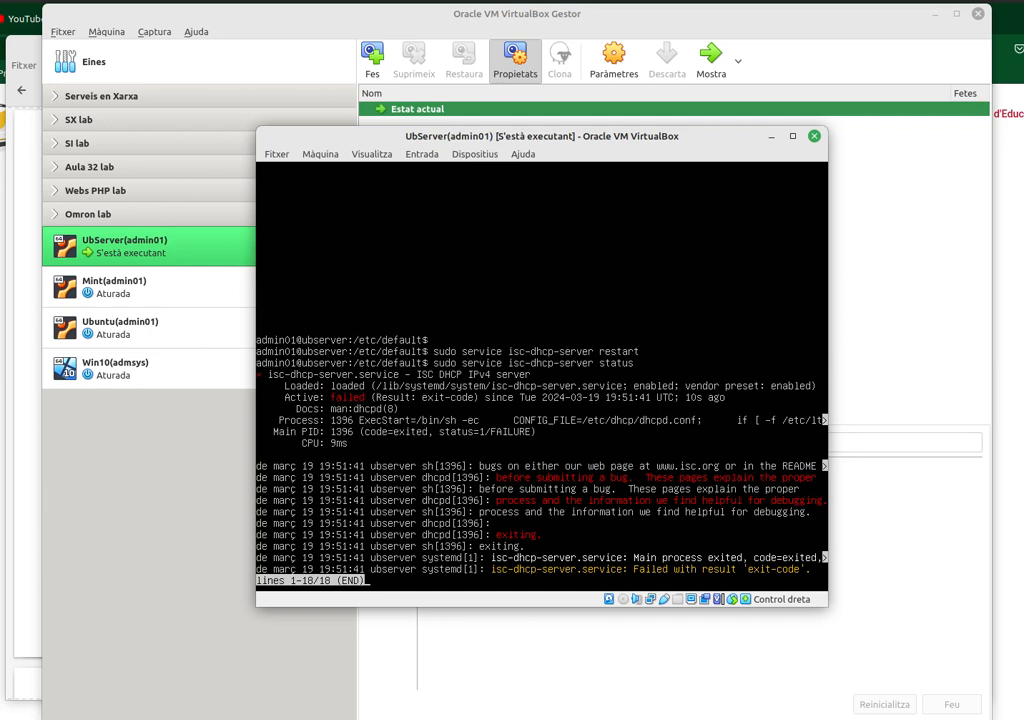
key(q)
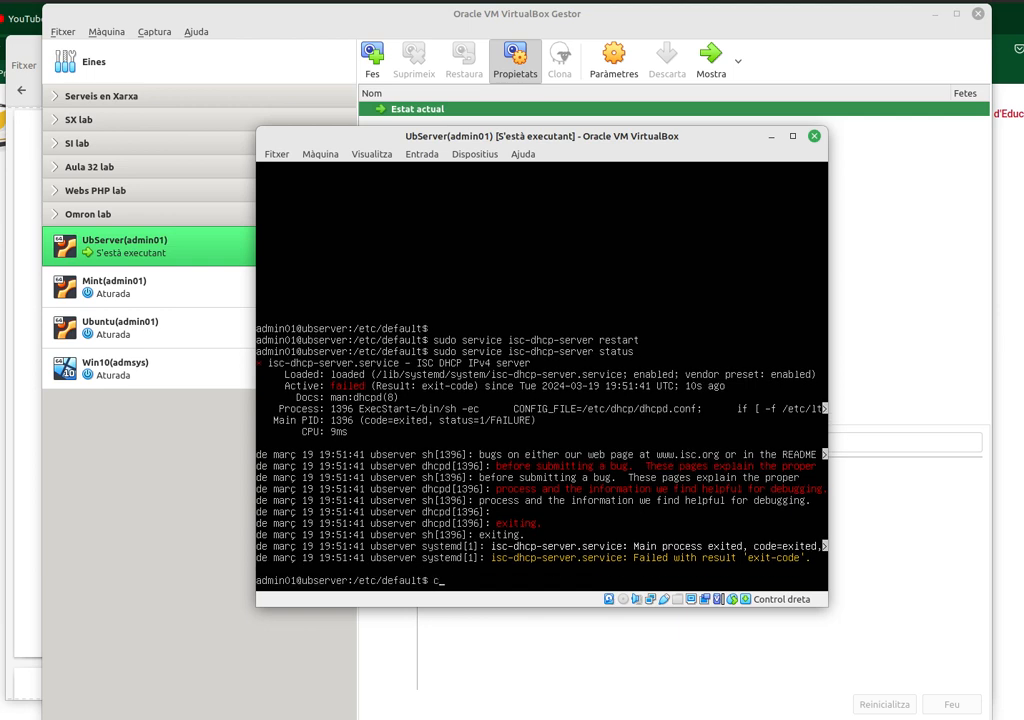
- Change into /etc/dhcp and list its files, including dhcpd.conf and dhcpd6.conf
text(cd /etc/dhcpd)
key(Return)
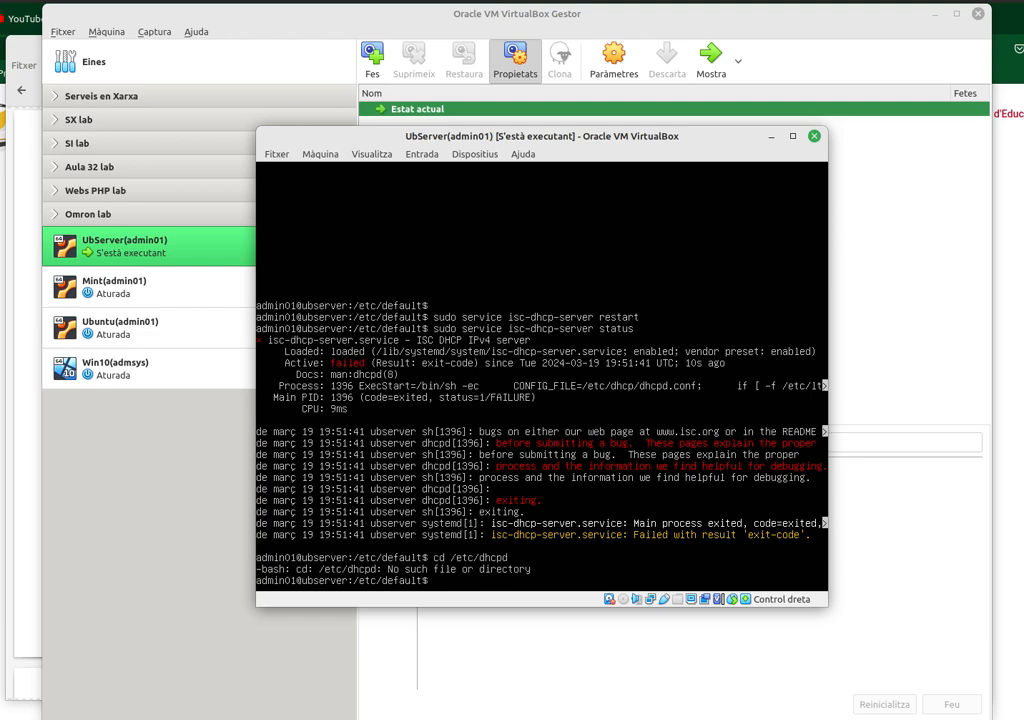
text(cd /etc/dhcp)
key(Return)
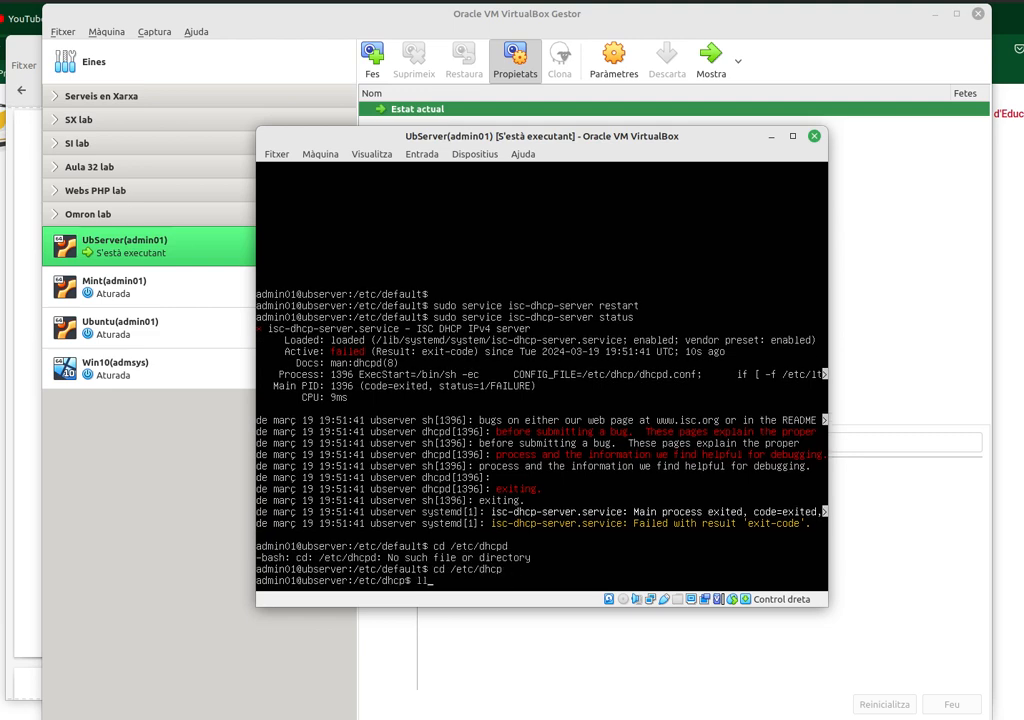
text(ll)
key(Return)
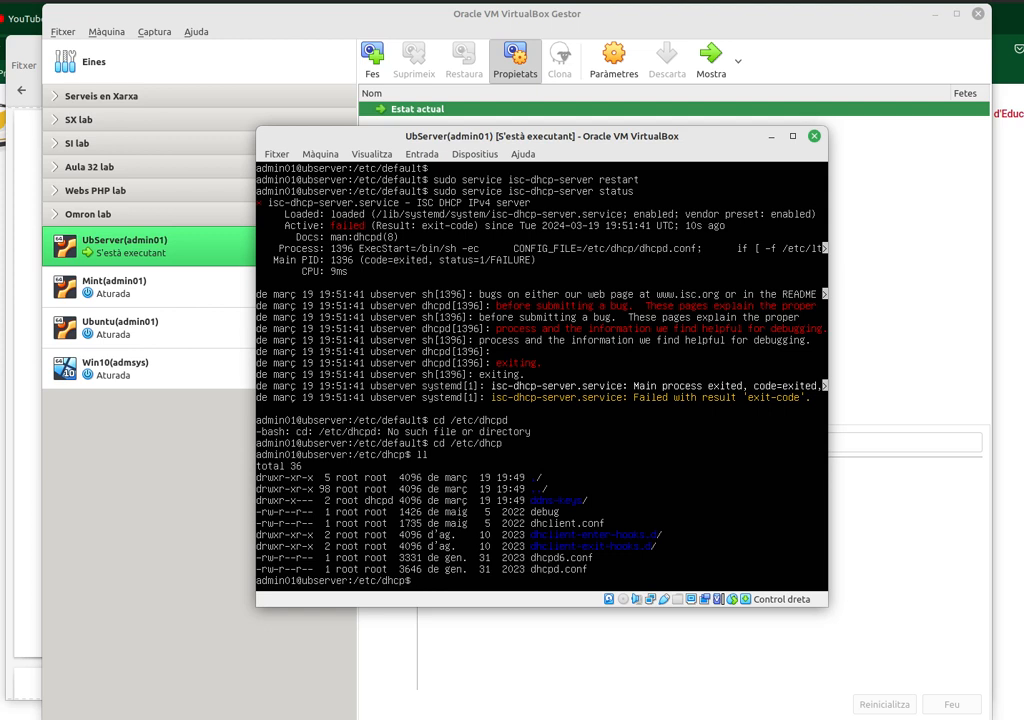
text(sudo nano dhcpd.conf)
- Open dhcpd.conf in nano and uncomment the authoritative directive
key(Return)
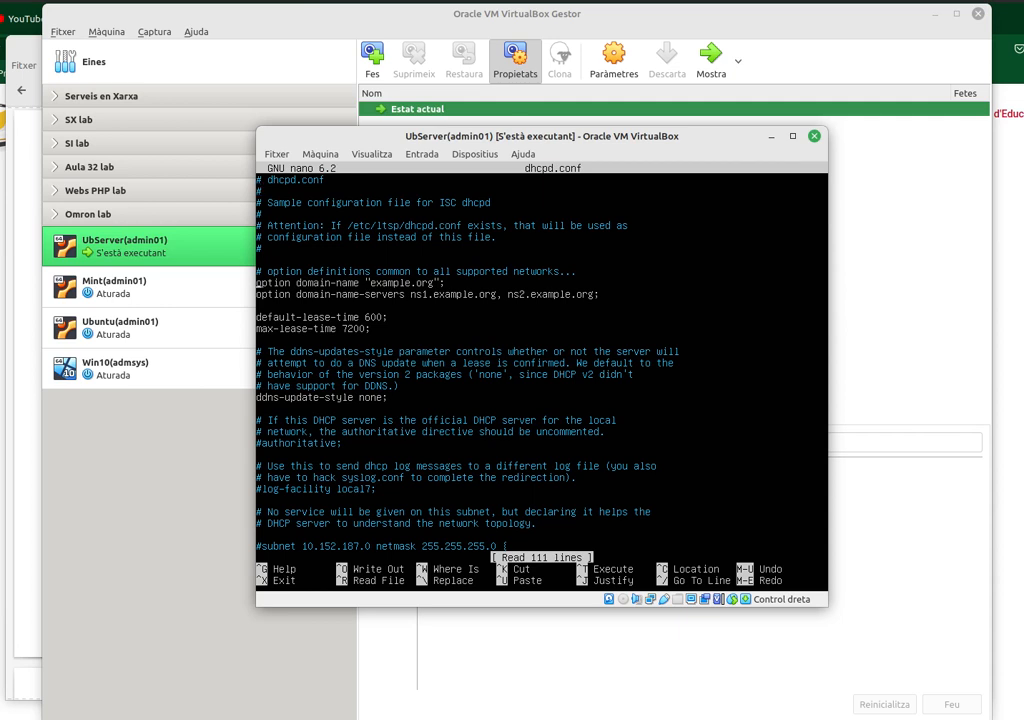
text(#)
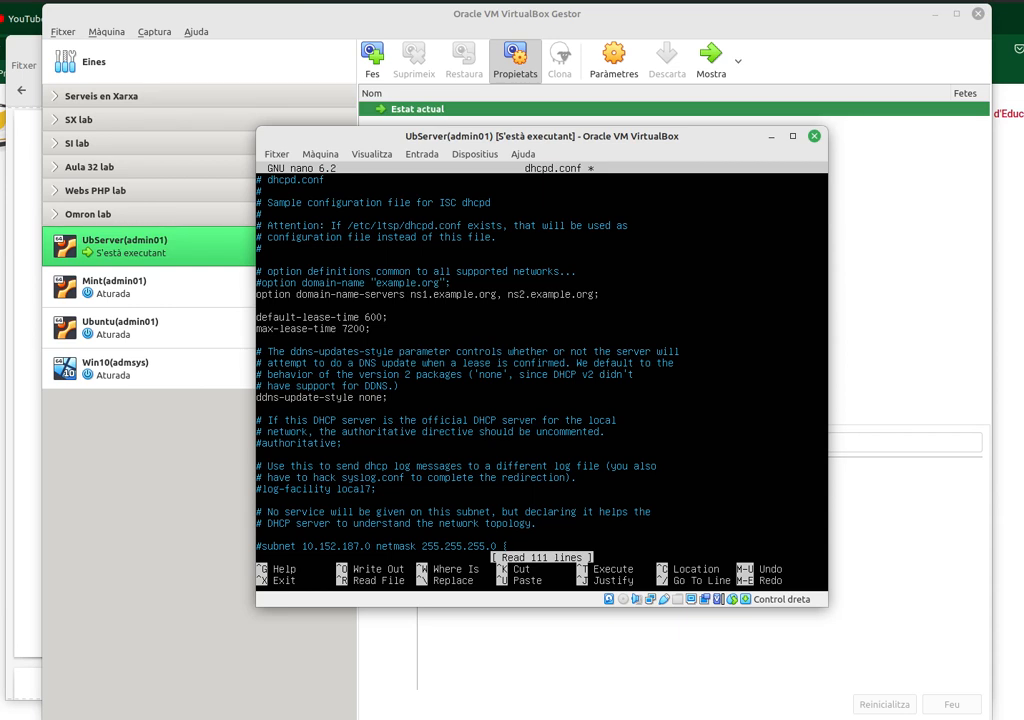
text(#)
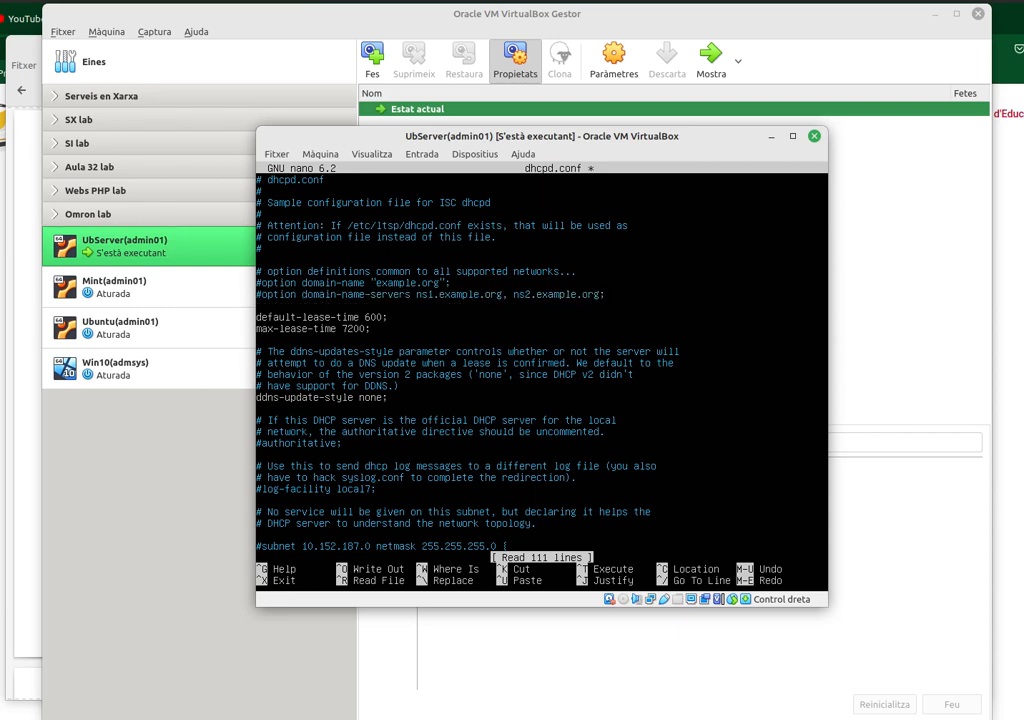
key(Down)
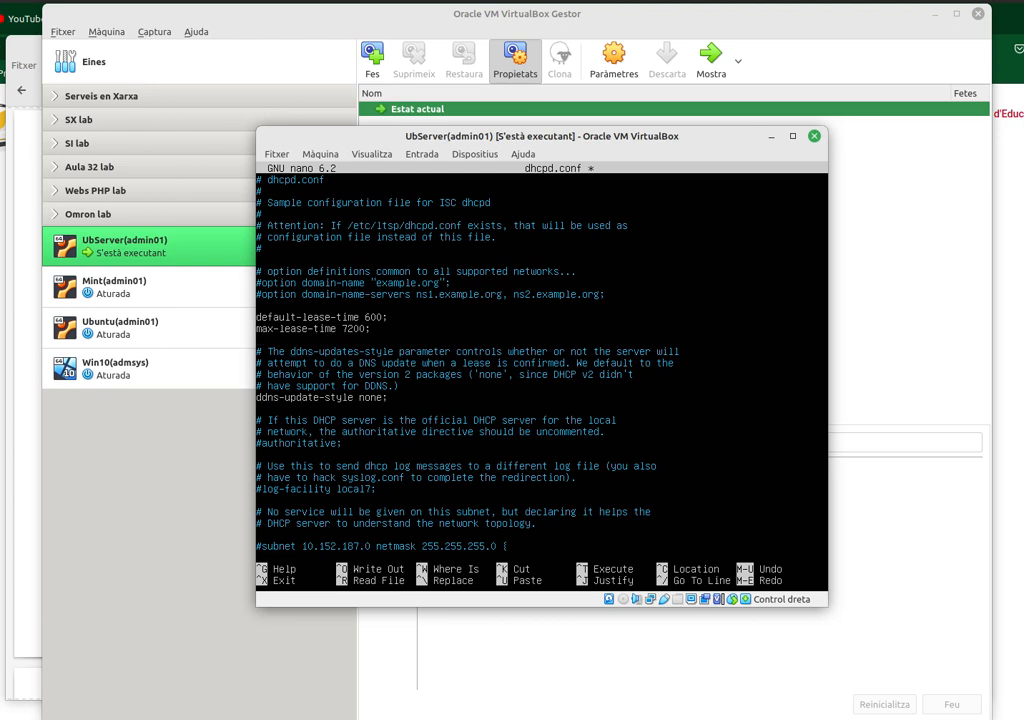
key(Down)
key(Down)
key(Down)
key(Down)
key(Down)
key(Down)
key(Down)
key(Down)
key(Down)
key(Down)
key(Down)
key(Down)
key(Down)
key(Down)
key(Down)
key(Down)
key(Down)
key(Down)
key(Down)
key(Down)
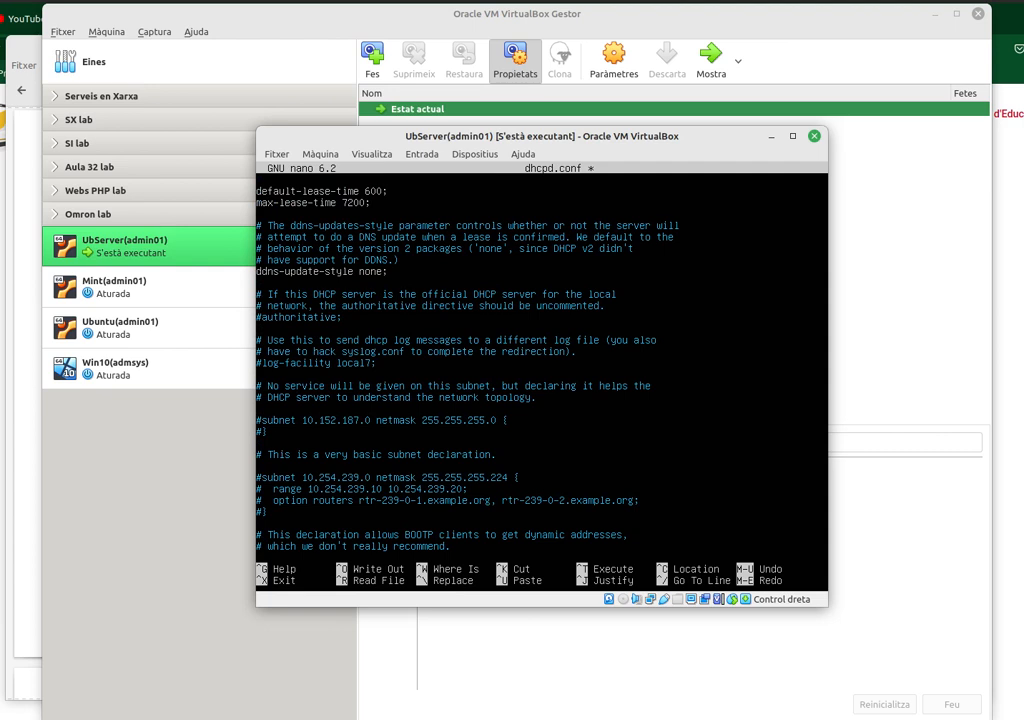
key(Left)
key(Left)
key(Left)
key(Left)
key(BackSpace)
- Uncomment the example 10.5.5.0 subnet declaration further down the file
key(Down)
key(Down)
key(Down)
key(Down)
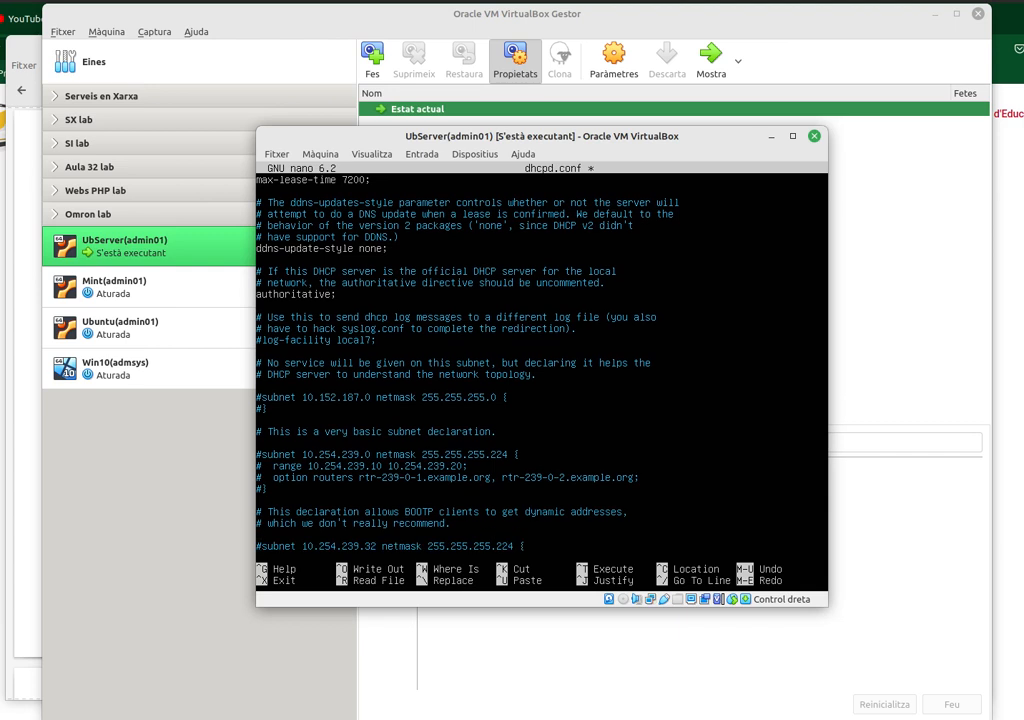
key(Down)
key(Down)
key(Down)
key(Down)
key(Down)
key(Down)
key(Down)
key(Down)
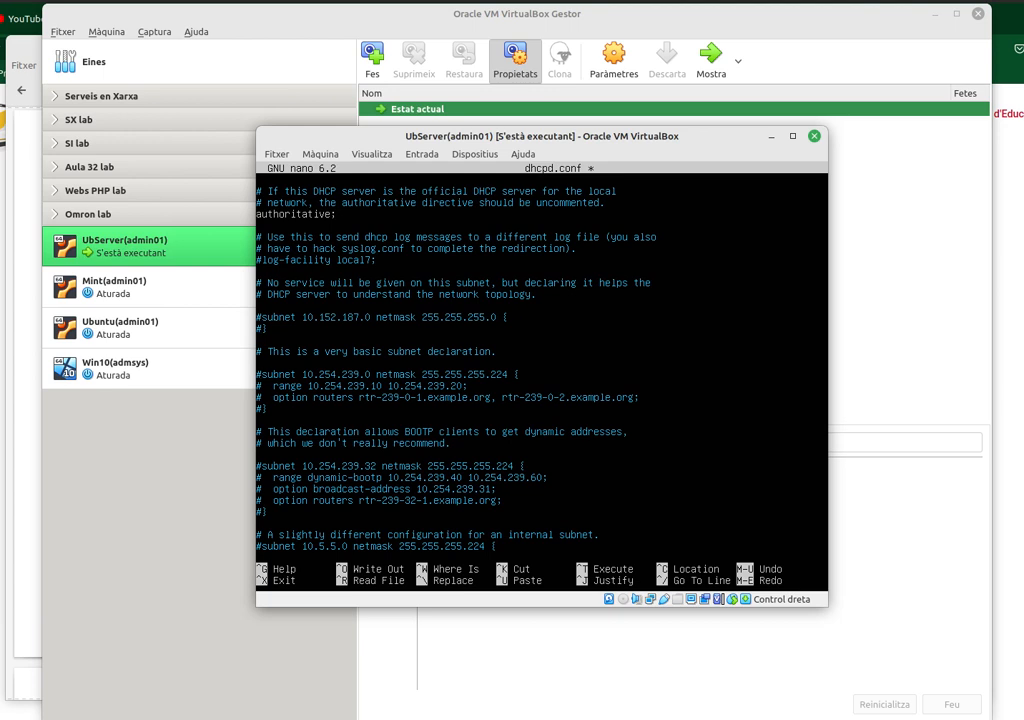
key(Down)
key(Down)
key(Down)
key(Down)
key(Down)
key(Down)
key(Down)
key(Down)
key(Down)
key(Down)
key(Down)
key(Down)
key(Down)
key(Down)
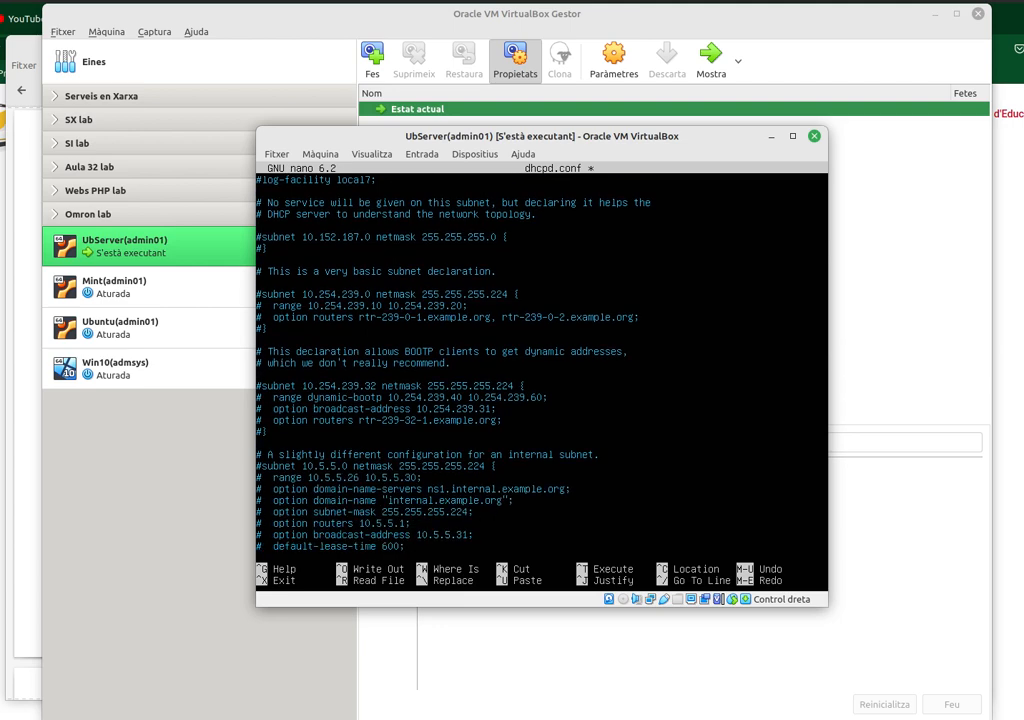
key(Down)
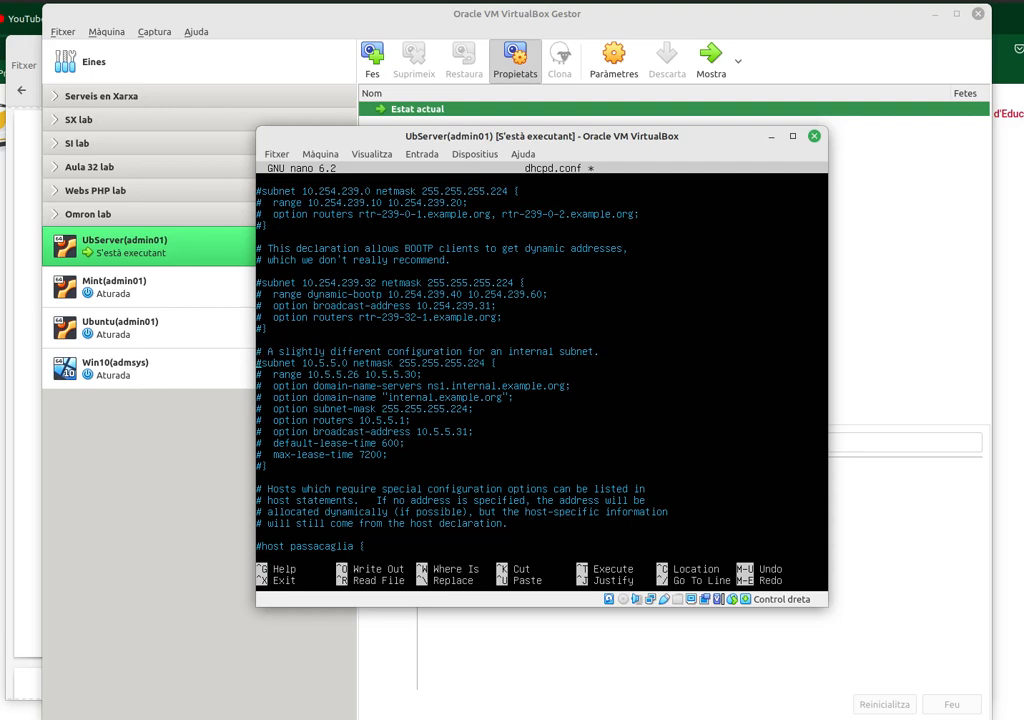
key(Delete)
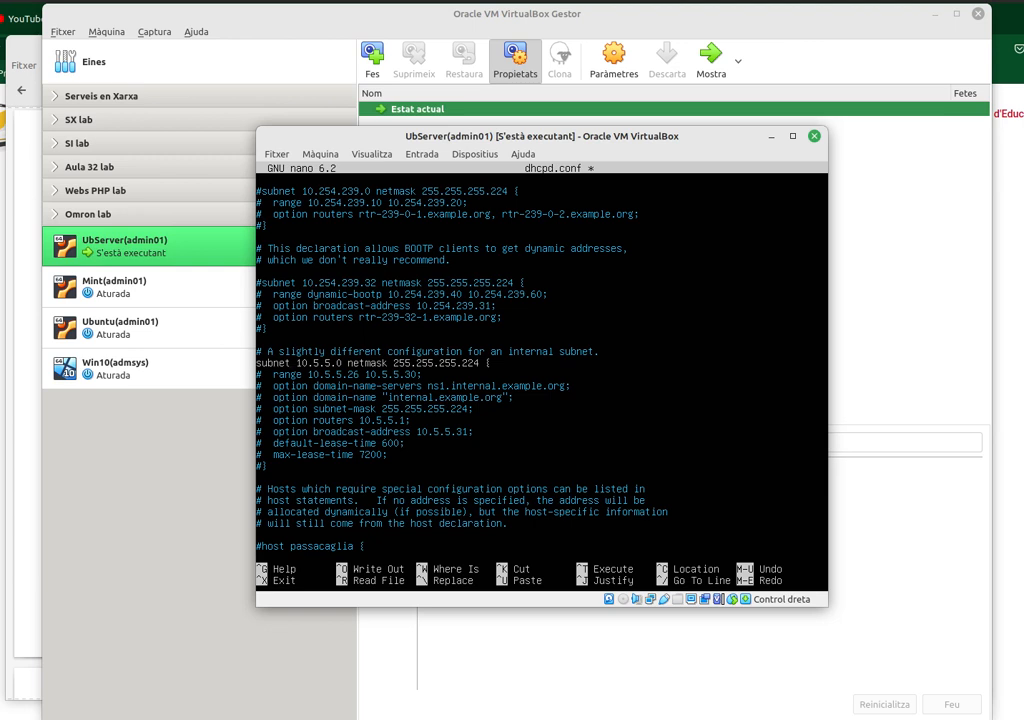
- Change the subnet line to 192.168.100.0 netmask 255.255.255.0
text(92)
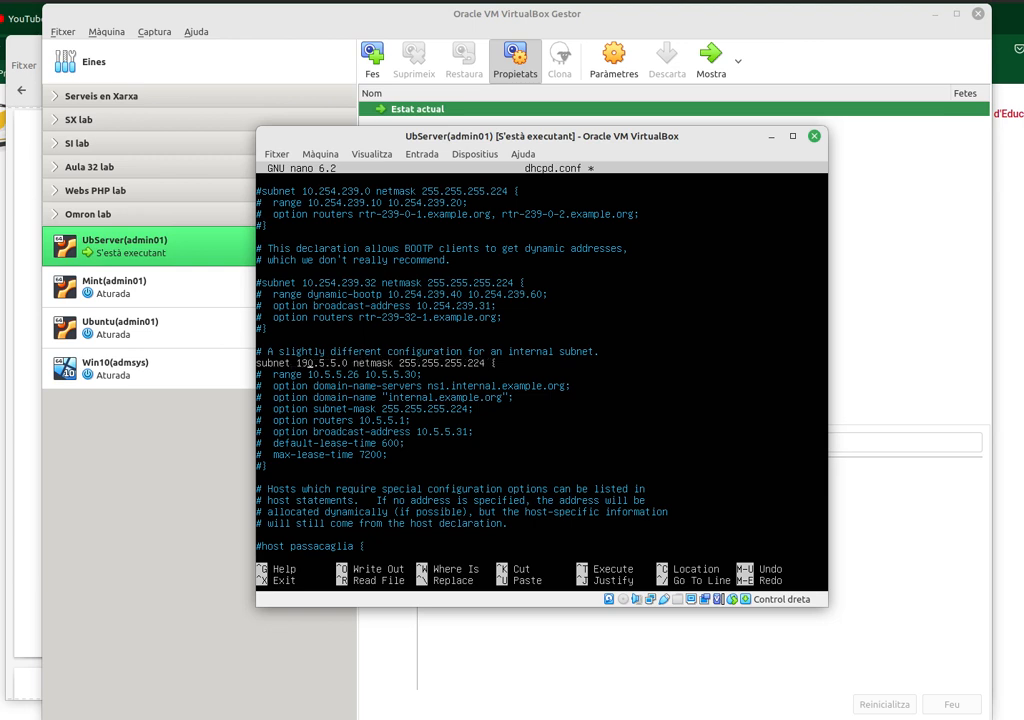
key(Delete)
text(168)
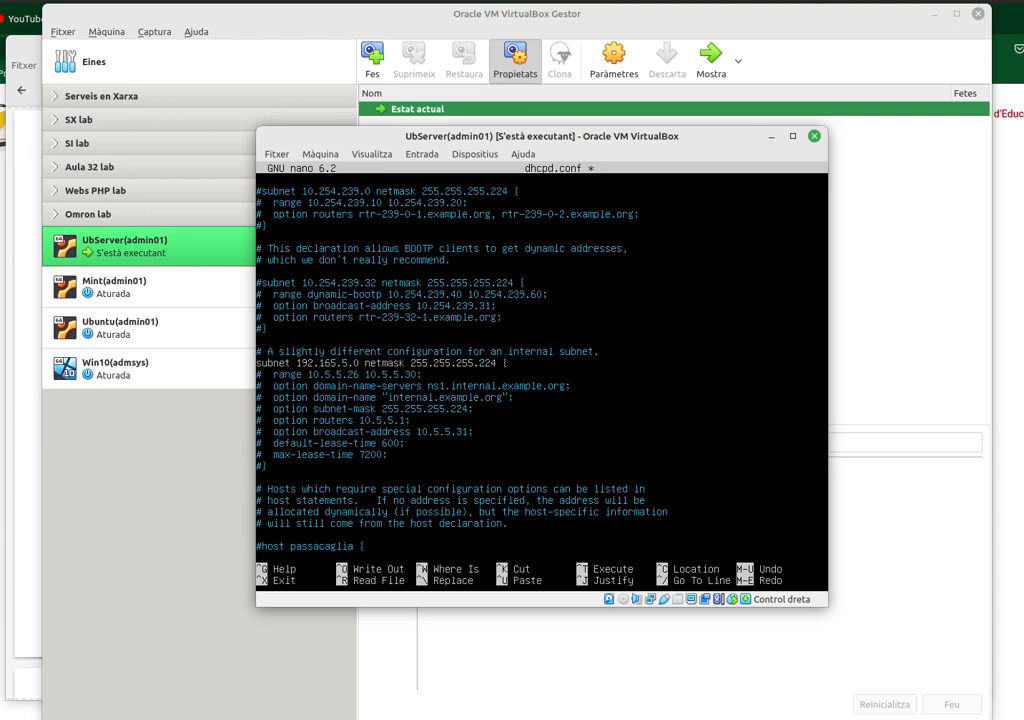
key(Delete)
text(100)
key(Delete)
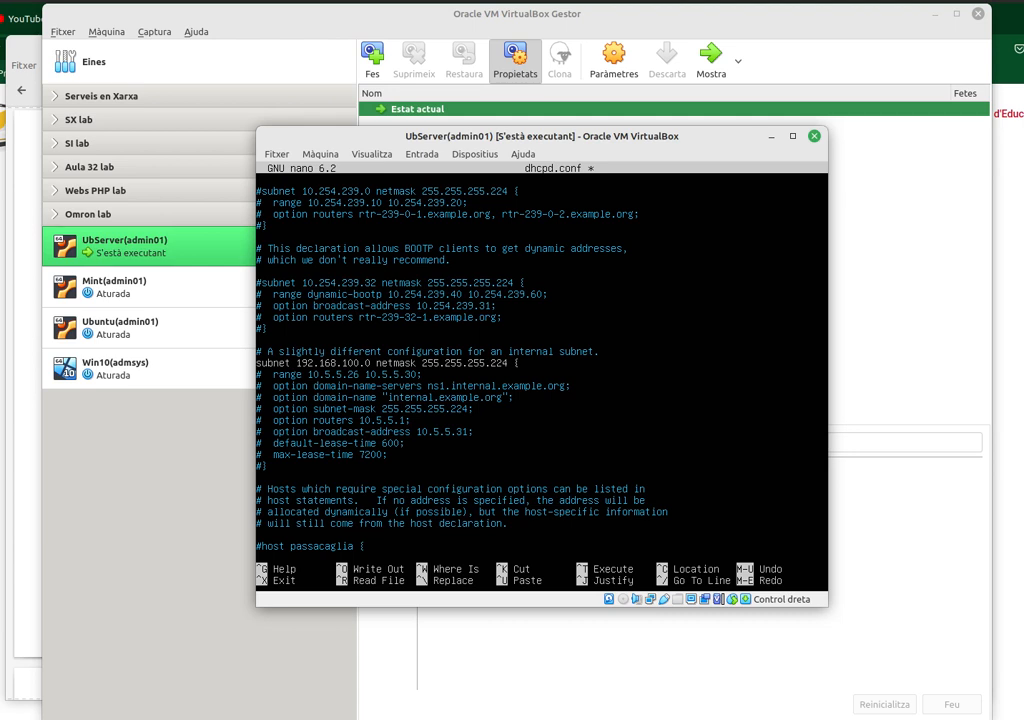
key(Delete)
key(Delete)
key(Delete)
text(0)
- Uncomment the range line and set its start address to 192.168.100.10
key(Left)
key(Left)
key(Left)
key(Delete)
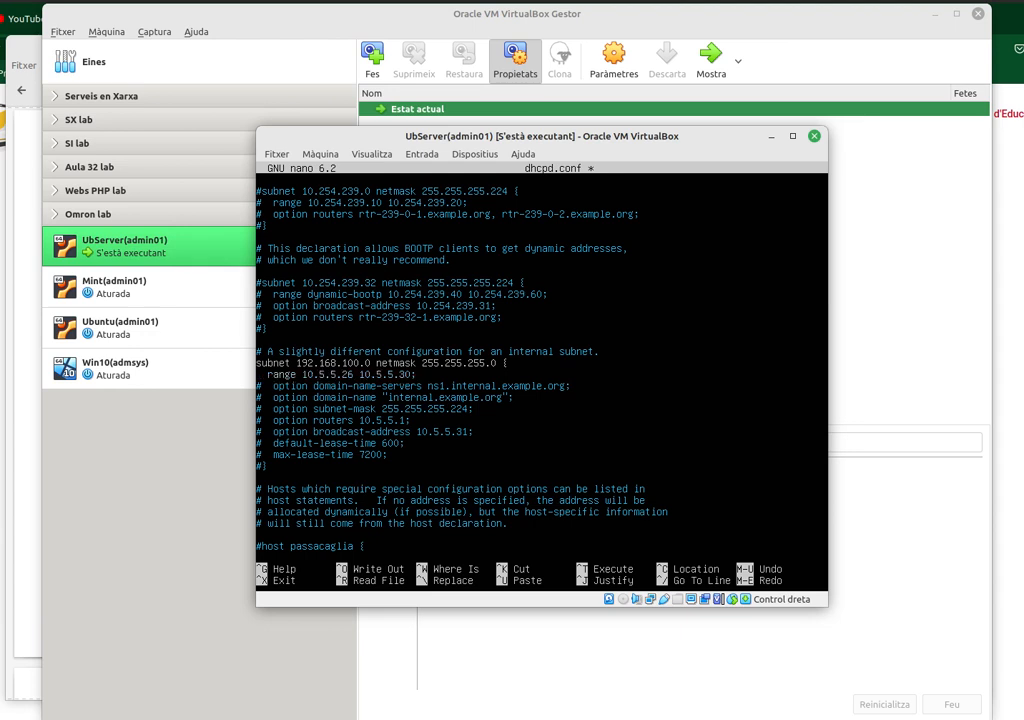
key(Right)
key(Right)
key(Right)
key(Right)
key(Right)
text(92)
key(Delete)
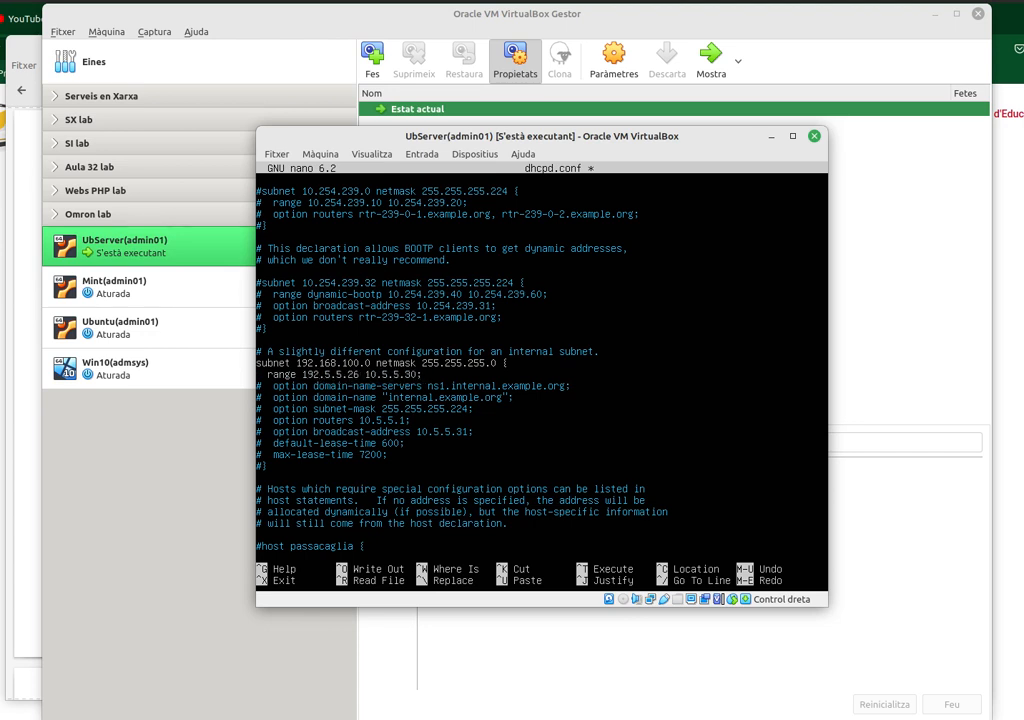
text(1)
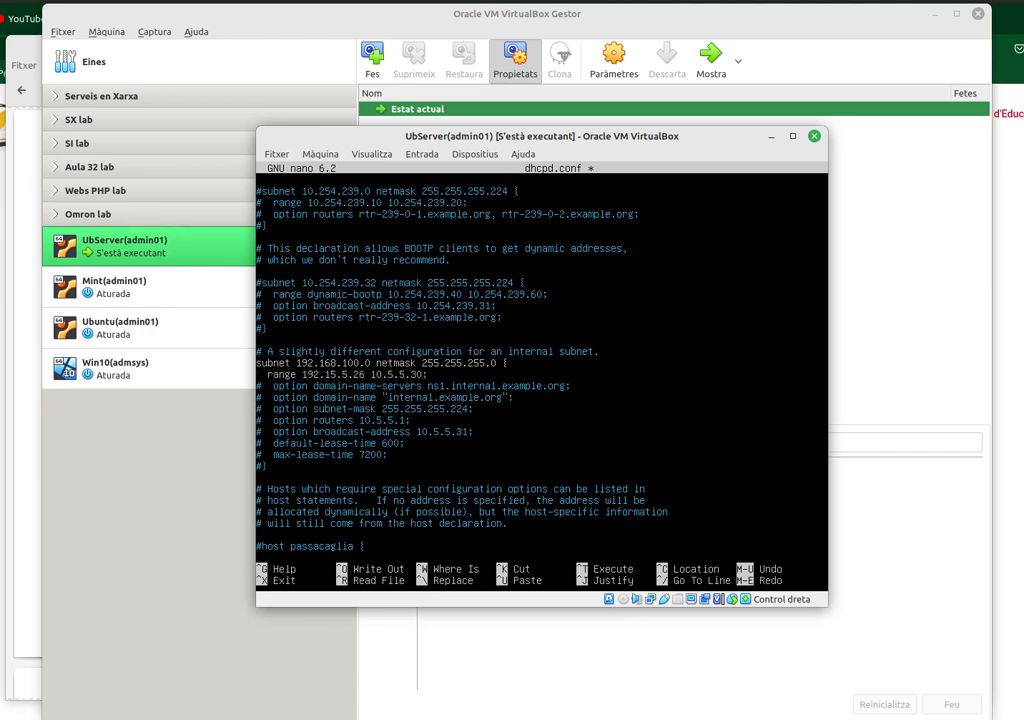
text(68)
key(Delete)
text(100)
key(Delete)
- Set the range end address to 192.168.100.100
key(Delete)
key(Delete)
text(10)
key(Right)
text(92)
key(Delete)
text(168)
key(Delete)
text(100)
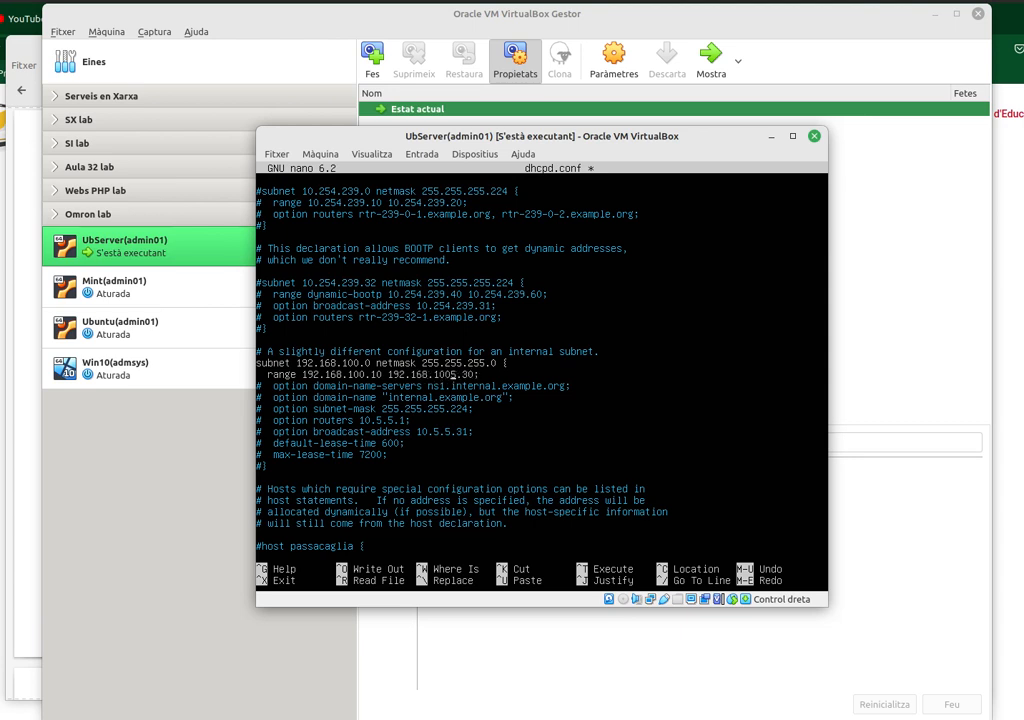
key(Delete)
key(Delete)
key(Delete)
text(100)
key(Delete)
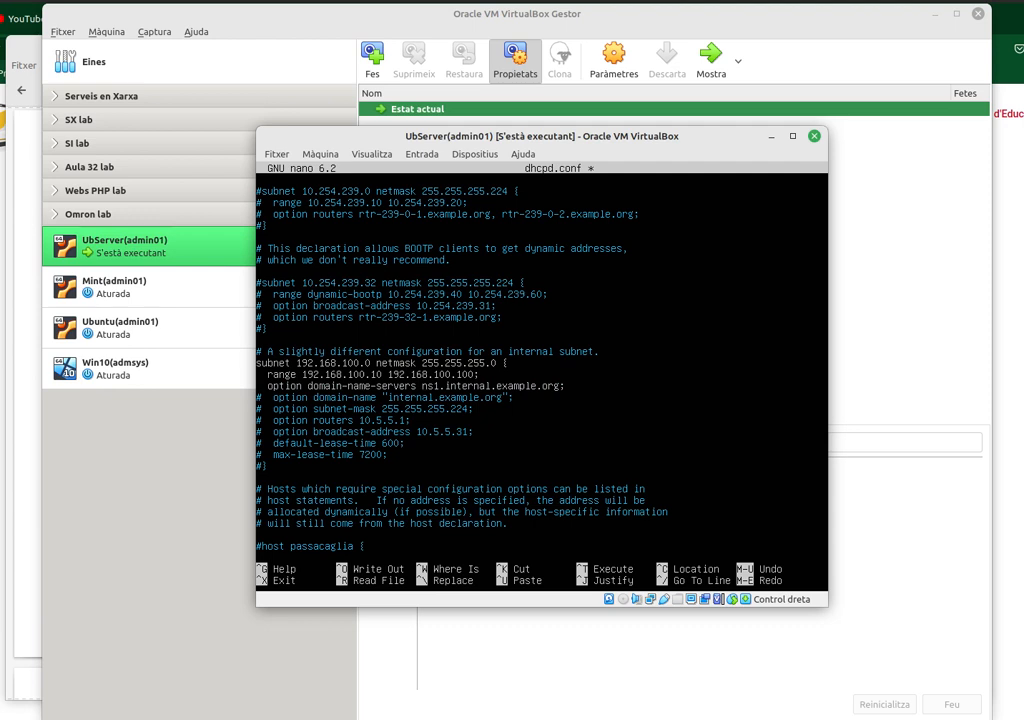
- Set domain-name-servers to 8.8.8.8 and delete the domain-name and subnet-mask lines
text(8.8.8.8)
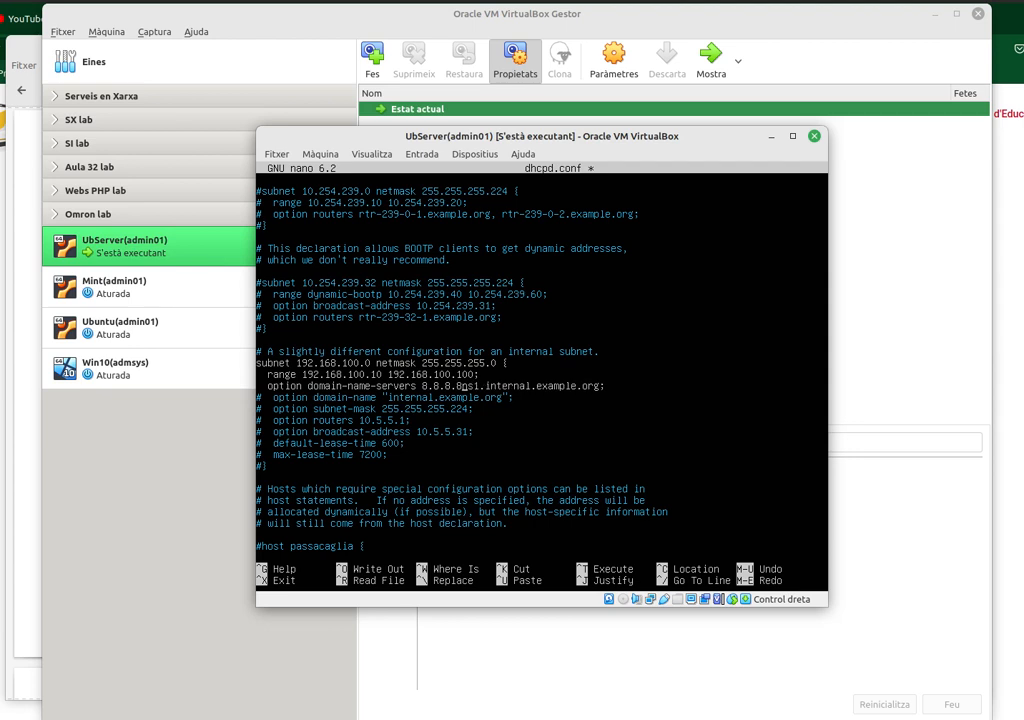
key(Delete)
key(Delete)
key(Delete)
key(Delete)
key(Delete)
key(Delete)
key(Delete)
key(Delete)
key(Delete)
key(Delete)
key(Delete)
key(Delete)
key(Delete)
key(Delete)
key(Delete)
key(Delete)
key(Delete)
key(Delete)
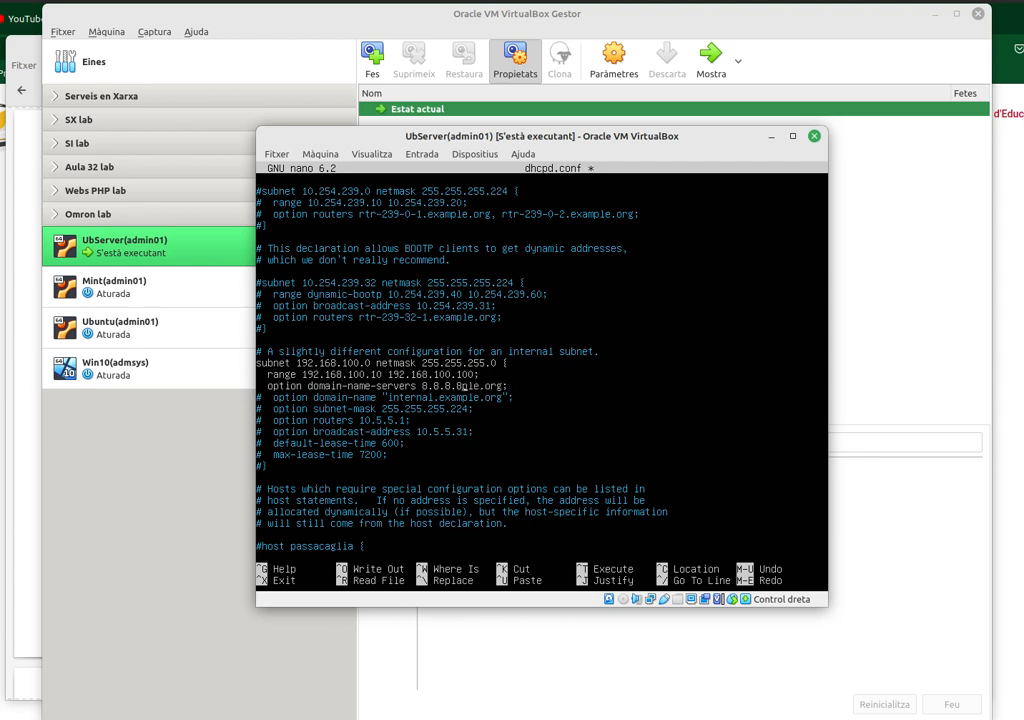
key(Delete)
key(Delete)
key(Delete)
key(Delete)
key(Delete)
key(Delete)
key(Delete)
key(Delete)
key(Delete)
key(Delete)
key(Delete)
key(Delete)
key(Delete)
key(Delete)
key(Delete)
key(Delete)
key(Delete)
key(Delete)
key(Delete)
key(Delete)
key(Delete)
key(Delete)
key(Delete)
key(Delete)
key(Delete)
key(Delete)
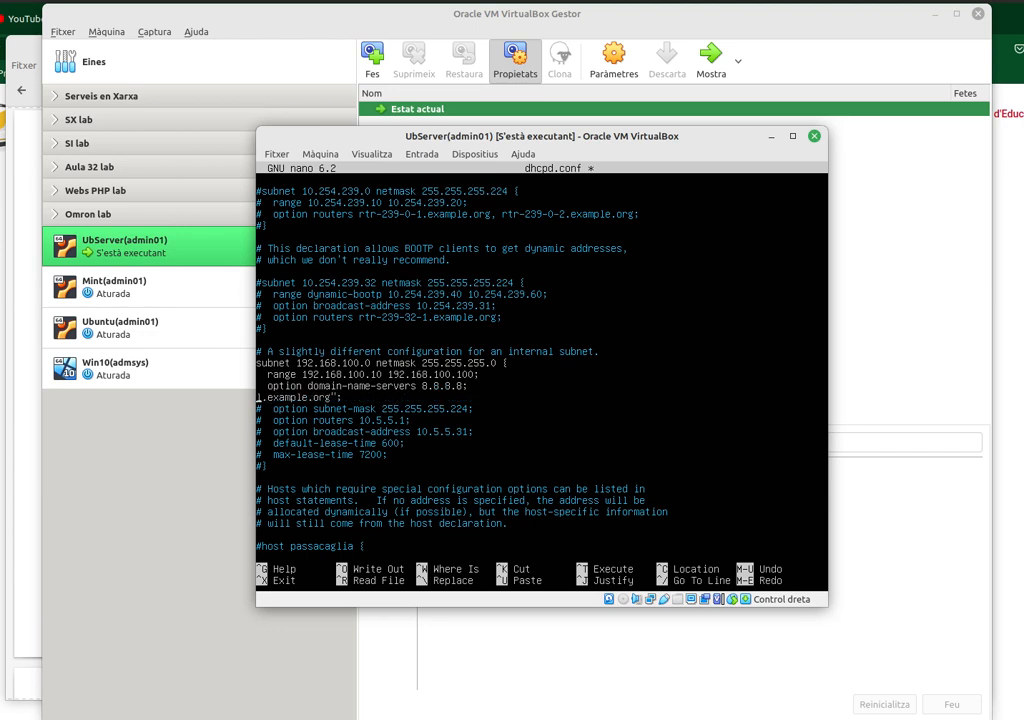
key(Delete)
key(Delete)
key(Delete)
key(Delete)
key(Delete)
key(Delete)
key(Delete)
key(Delete)
key(Delete)
key(Delete)
key(Delete)
key(Delete)
key(Delete)
key(Delete)
key(Delete)
key(Delete)
key(Delete)
key(Delete)
key(Delete)
key(Delete)
key(Delete)
key(Delete)
key(Delete)
key(Delete)
key(Delete)
key(Delete)
key(Delete)
key(Delete)
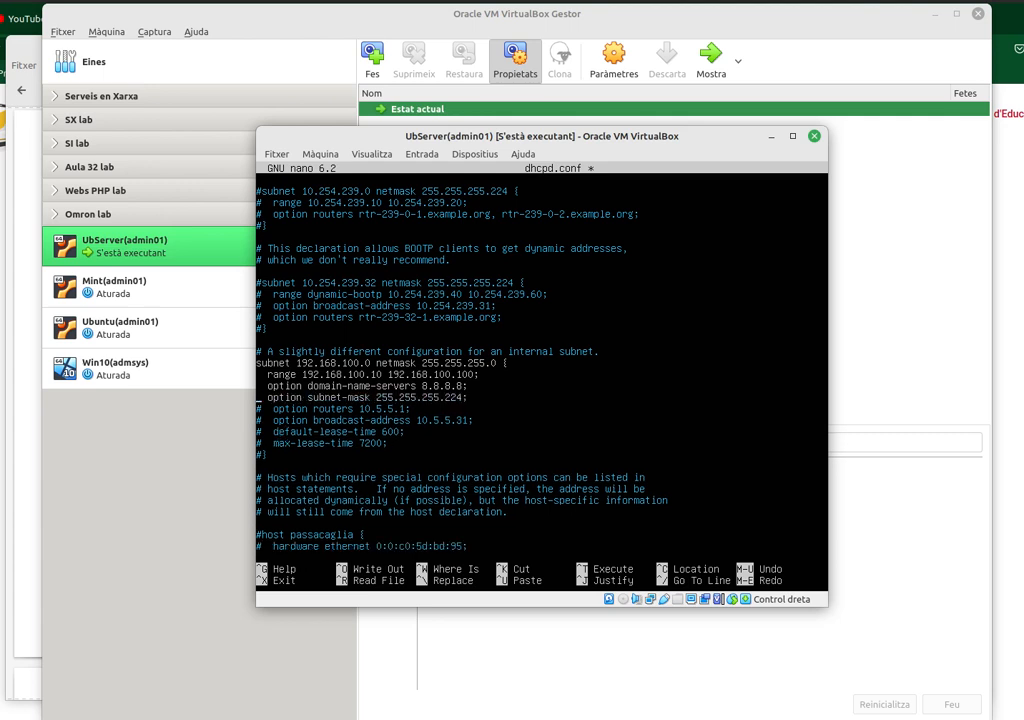
key(Delete)
key(Delete)
key(Delete)
key(Delete)
key(Delete)
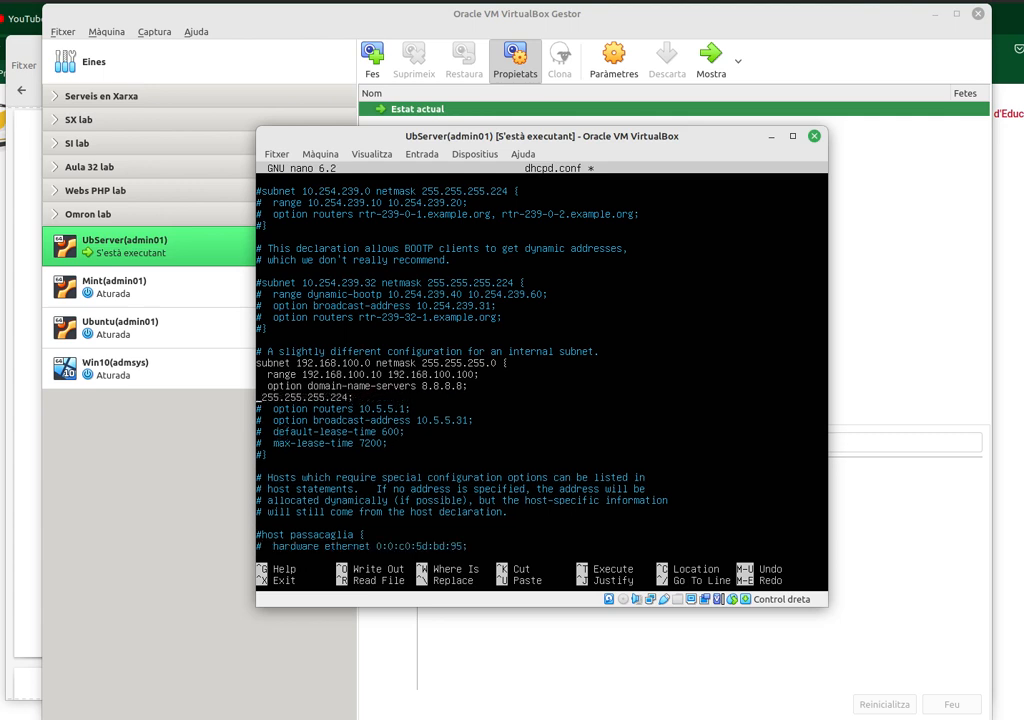
key(Delete)
key(Delete)
key(Delete)
key(Delete)
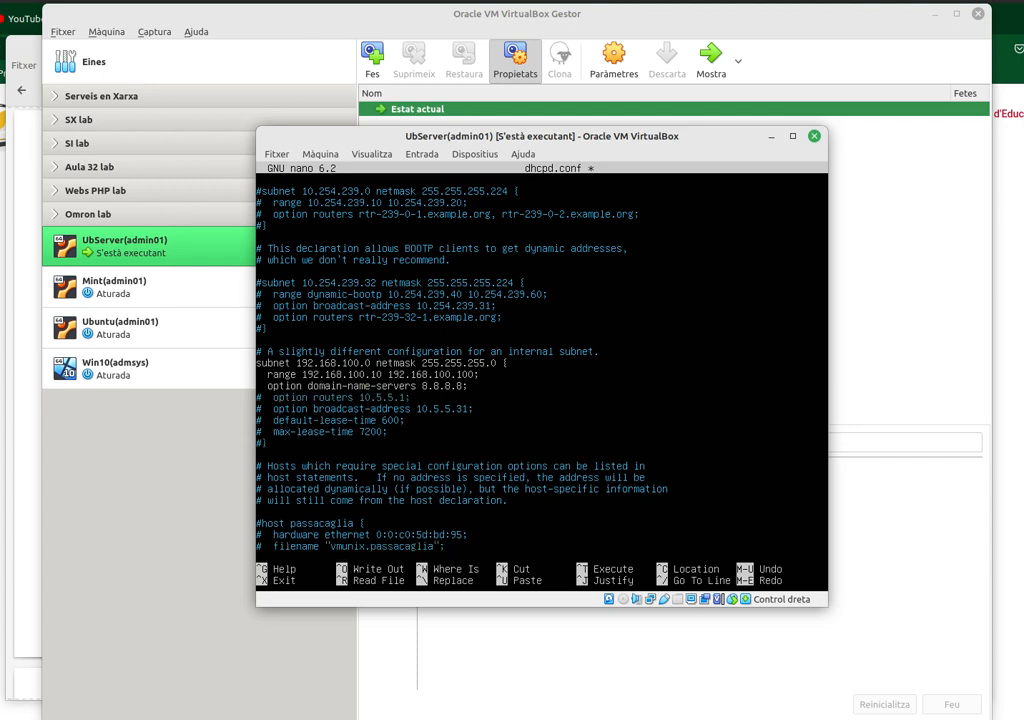
key(Delete)
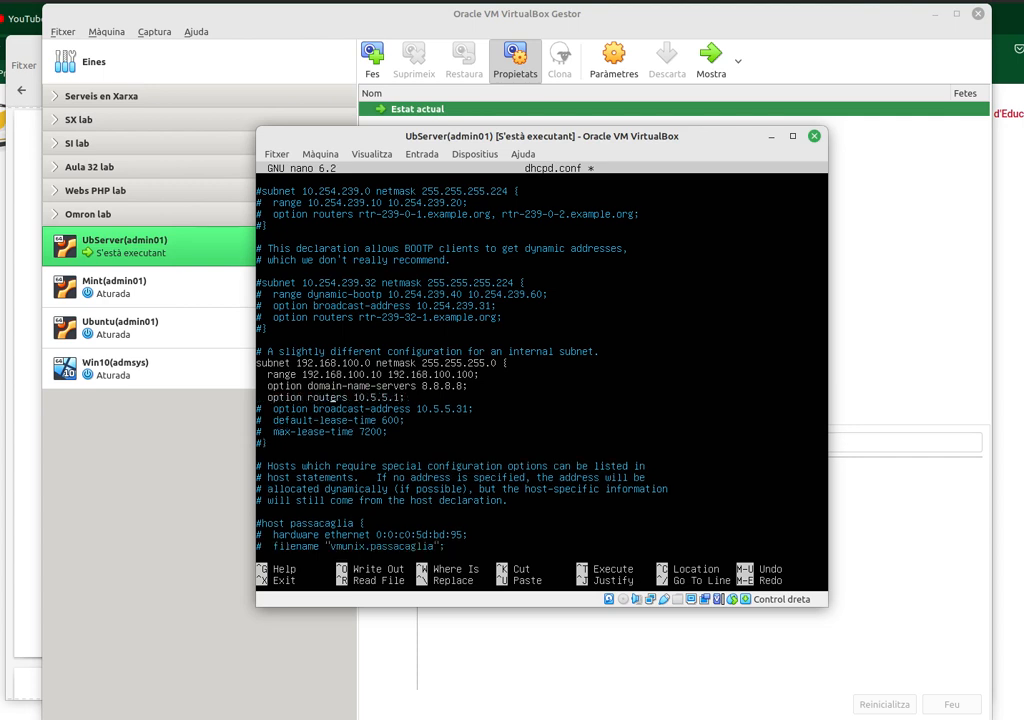
- Change the routers option to 192.168.100.254
key(Delete)
text(92.168.100)
key(Delete)
key(Delete)
key(Delete)
key(Delete)
text(254)
key(Delete)
key(Delete)
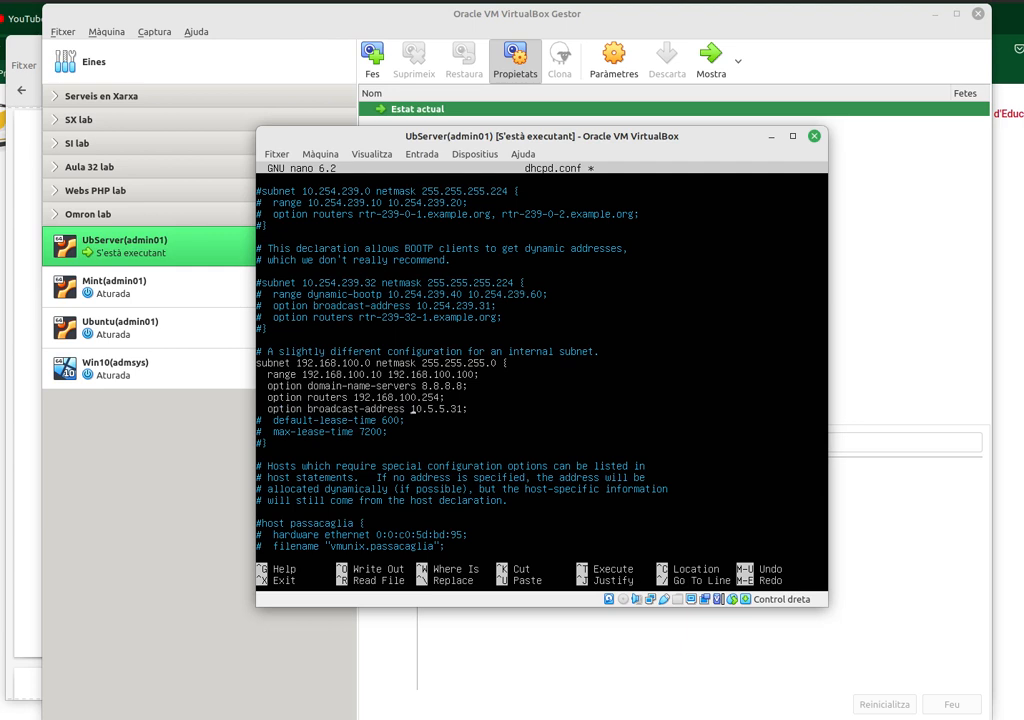
- Change the broadcast-address to 192.168.100.255
text(92)
key(Delete)
text(168)
key(Delete)
text(100)
key(Delete)
text(255)
key(Delete)
key(Delete)
key(Left)
key(Left)
key(Left)
key(Left)
key(Left)
key(Left)
key(Left)
key(Left)
key(Left)
key(Left)
key(Left)
key(Left)
key(Left)
key(Left)
key(Left)
key(Left)
key(Left)
key(Left)
key(Left)
key(Left)
key(Left)
key(Up)
key(Up)
key(Up)
key(Up)
key(Up)
key(Up)
key(Up)
key(Up)
key(Up)
key(Up)
key(Up)
key(Up)
key(Up)
key(Up)
key(Up)
key(Up)
key(Up)
key(Up)
key(Up)
key(Up)
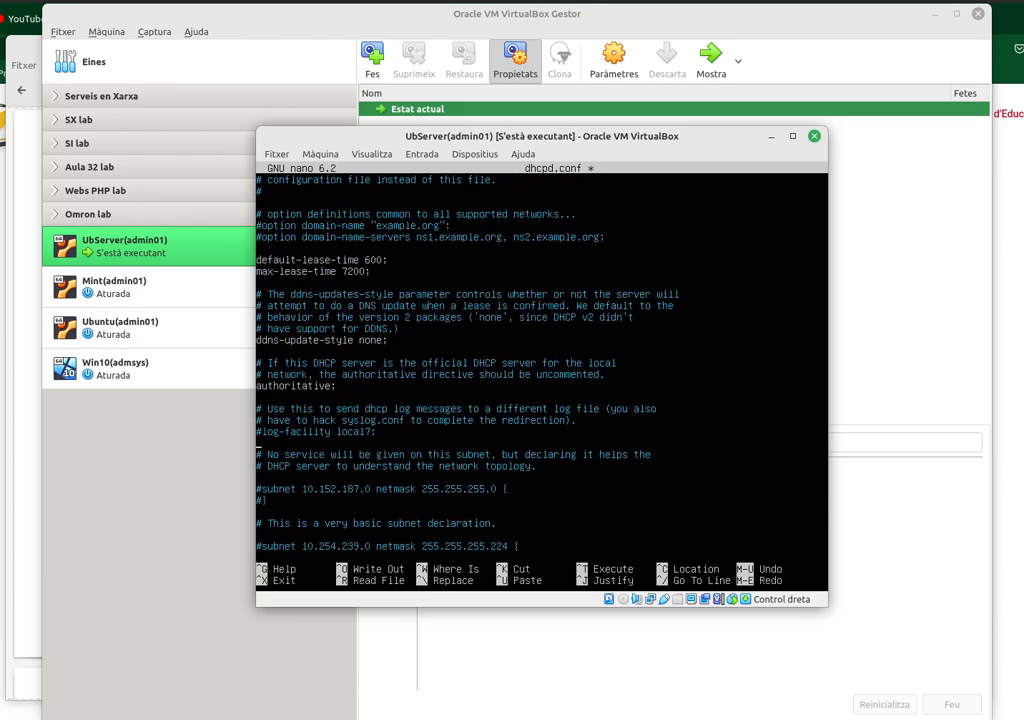
- Delete the default-lease-time and max-lease-time lines, leaving the subnet block's closing brace
key(Down)
key(Down)
key(Down)
key(Down)
key(Down)
key(Down)
key(Down)
key(Down)
key(Down)
key(Down)
key(Down)
key(Down)
key(Down)
key(Down)
key(Down)
key(Down)
key(Down)
key(Down)
key(Down)
key(Down)
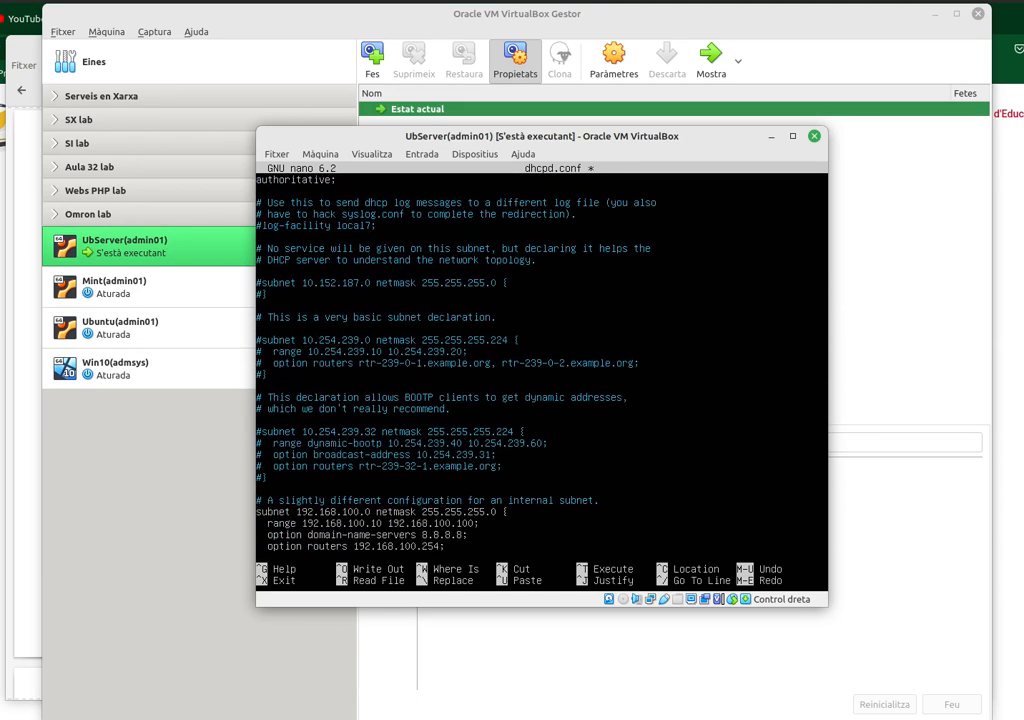
key(Down)
key(Down)
key(Down)
key(Down)
key(Down)
key(Down)
key(Down)
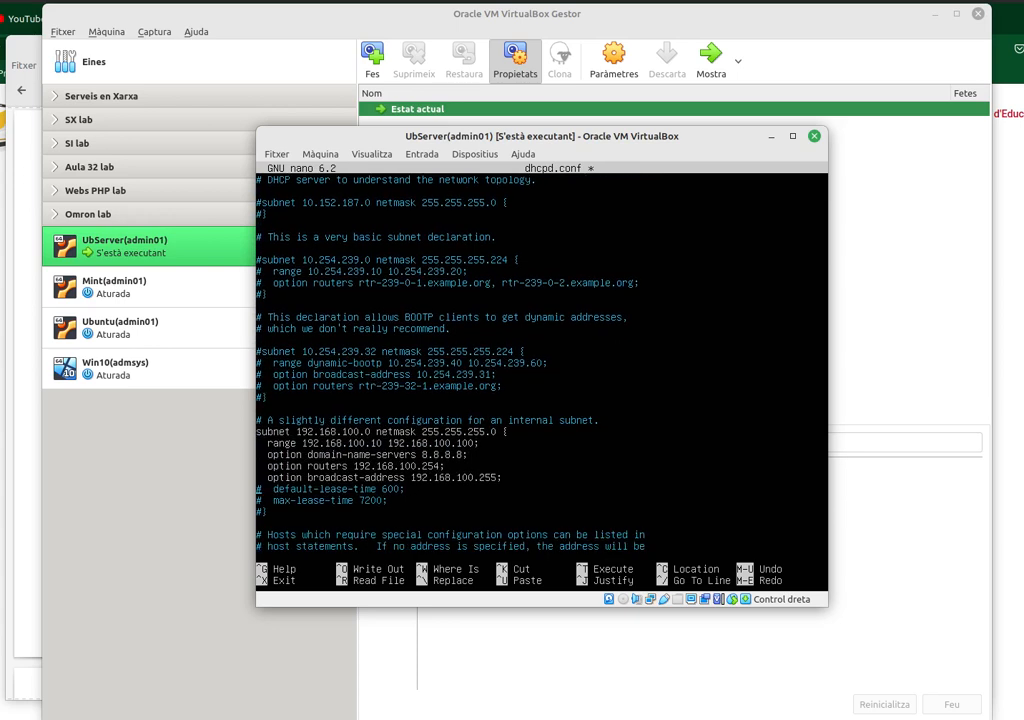
key(Delete)
key(Delete)
key(Delete)
key(Delete)
key(Delete)
key(Delete)
key(Delete)
key(Delete)
key(Delete)
key(Delete)
key(Delete)
key(Delete)
key(Delete)
key(Delete)
key(Delete)
key(Delete)
key(Delete)
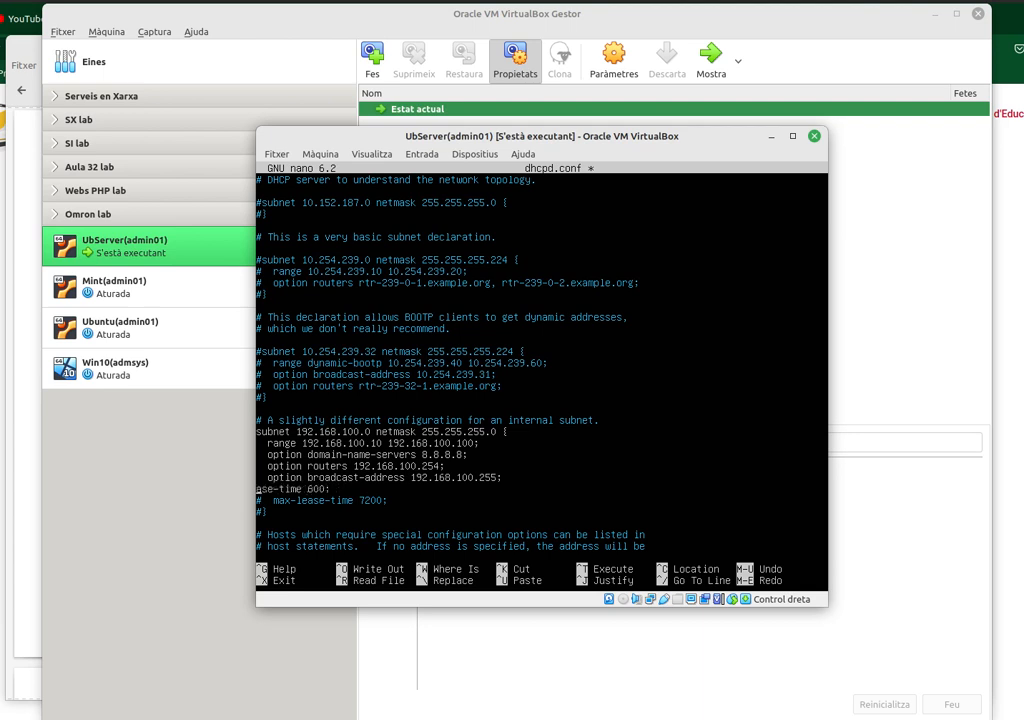
key(Delete)
key(Delete)
key(Delete)
key(Delete)
key(Delete)
key(Delete)
key(Delete)
key(Delete)
key(Delete)
key(Delete)
key(Delete)
key(Delete)
key(Delete)
key(Delete)
key(Delete)
key(Delete)
key(Delete)
key(Delete)
key(Delete)
key(Delete)
key(Delete)
key(Delete)
key(Delete)
key(Delete)
key(Delete)
key(Delete)
key(Delete)
key(Delete)
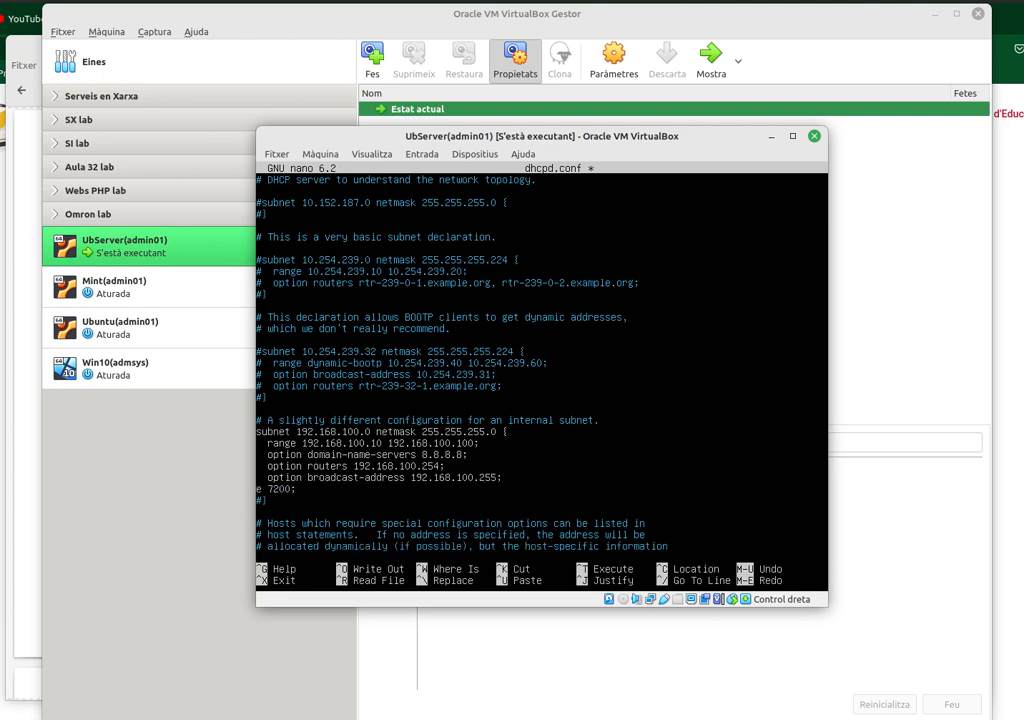
key(Delete)
key(Delete)
key(Delete)
key(Delete)
key(Delete)
key(Delete)
key(Delete)
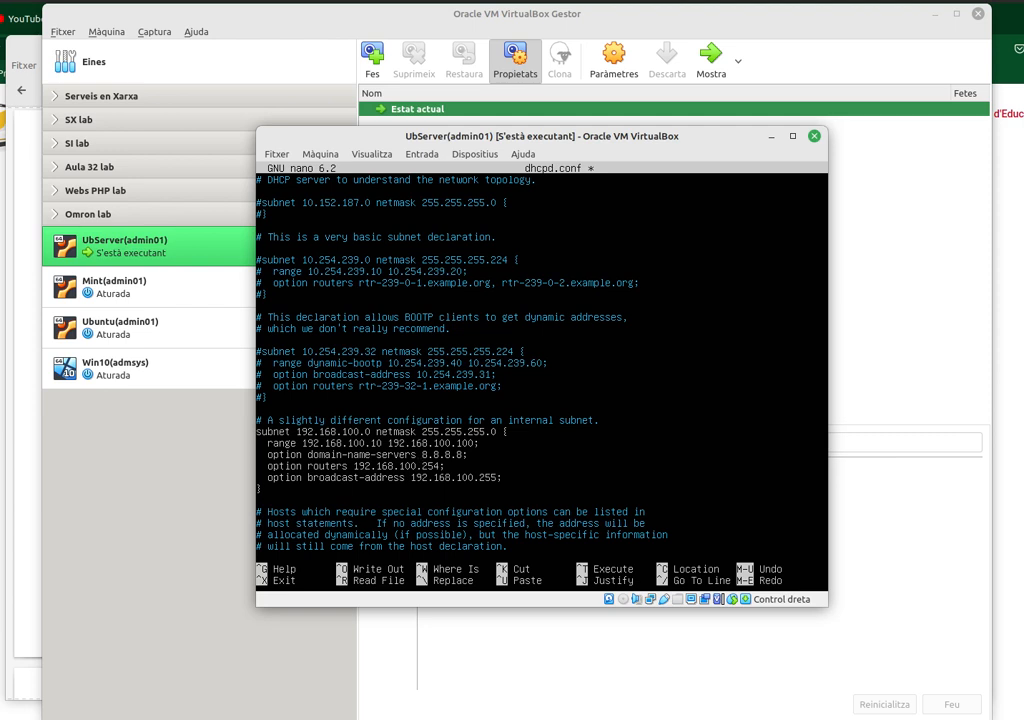
- Save dhcpd.conf under the same name and exit nano
key(ctrl+o)
key(Return)
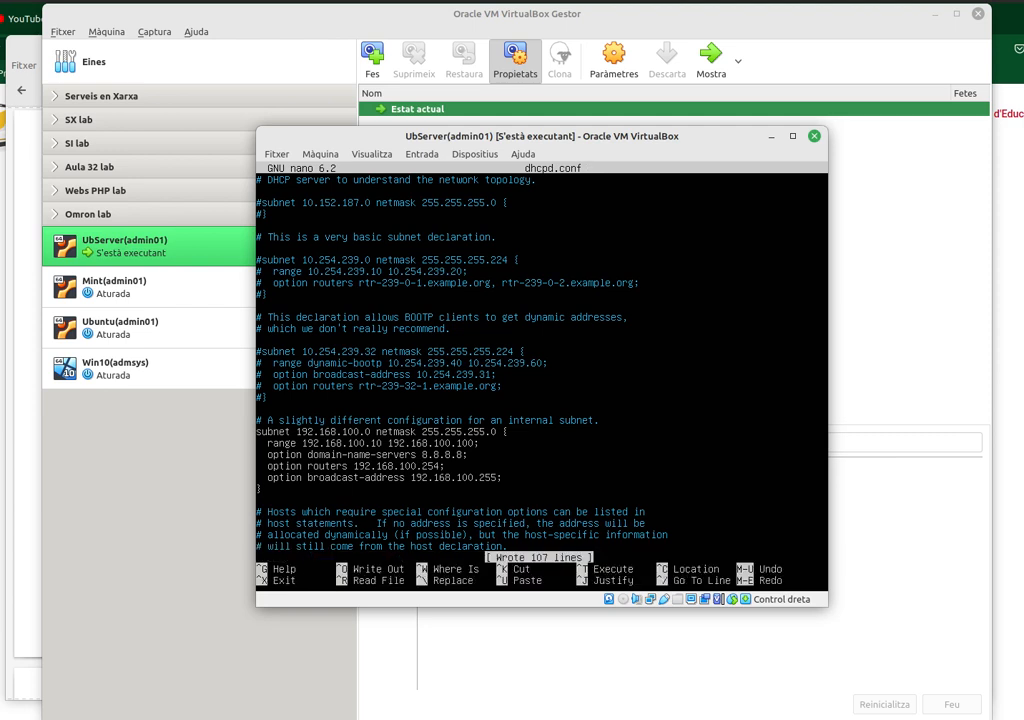
key(ctrl+x)
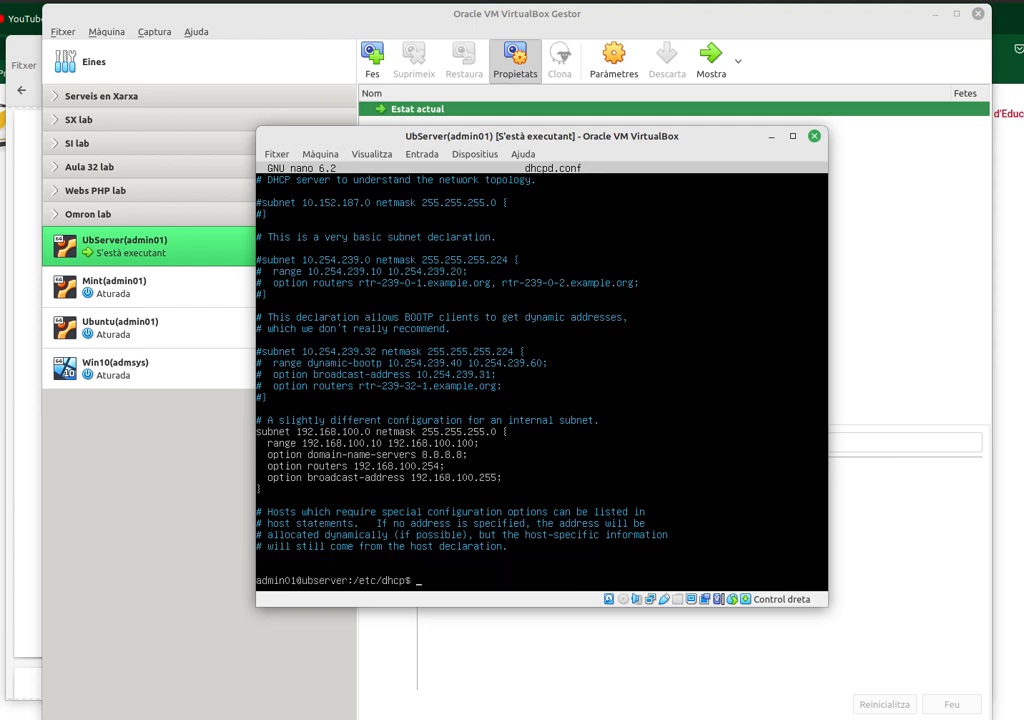
- Restart isc-dhcp-server and confirm its status shows active (running) on 192.168.100.0/24
text(ll)
key(BackSpace)
key(BackSpace)
text(cd /etc/dhcp)
key(Up)
key(Up)
key(Return)
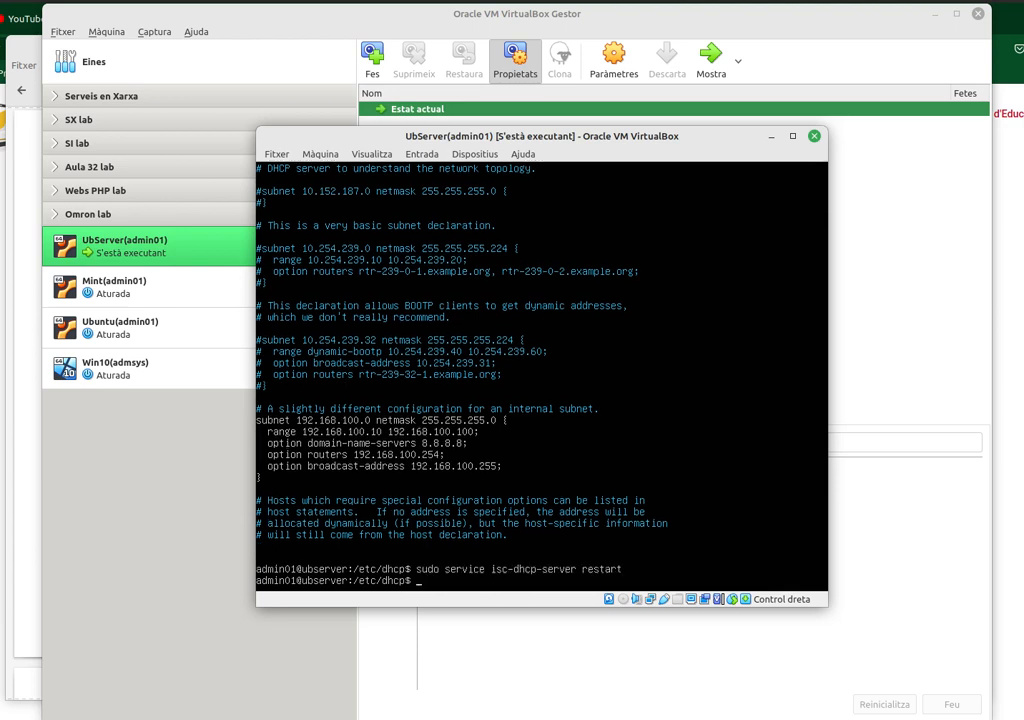
key(Up)
key(Up)
key(Down)
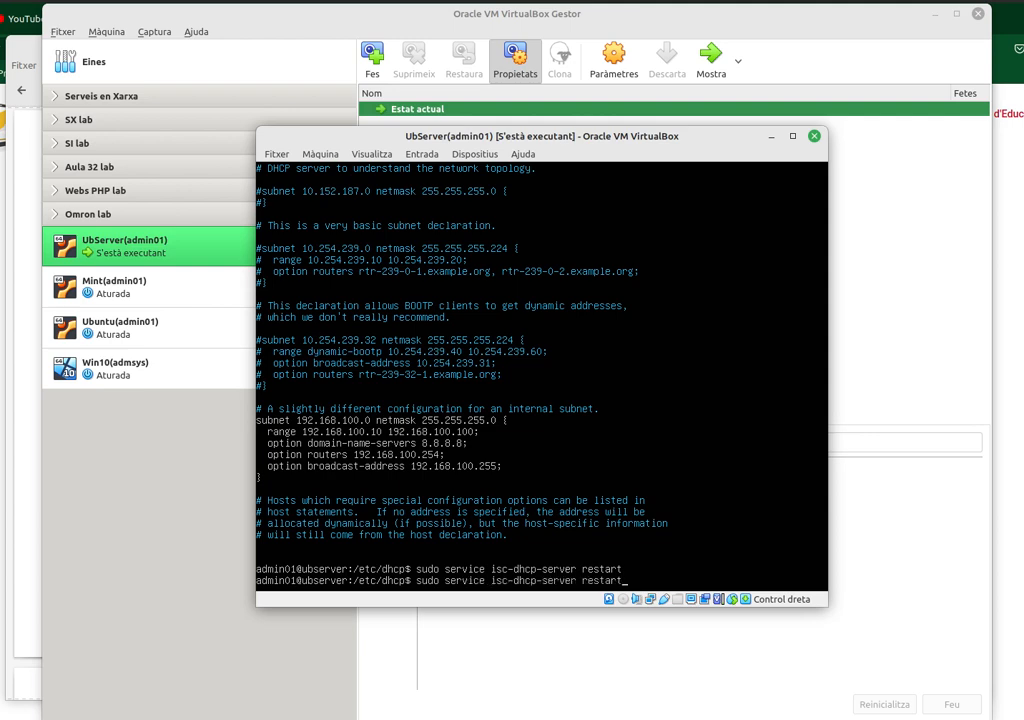
key(Up)
key(Up)
key(Up)
key(Up)
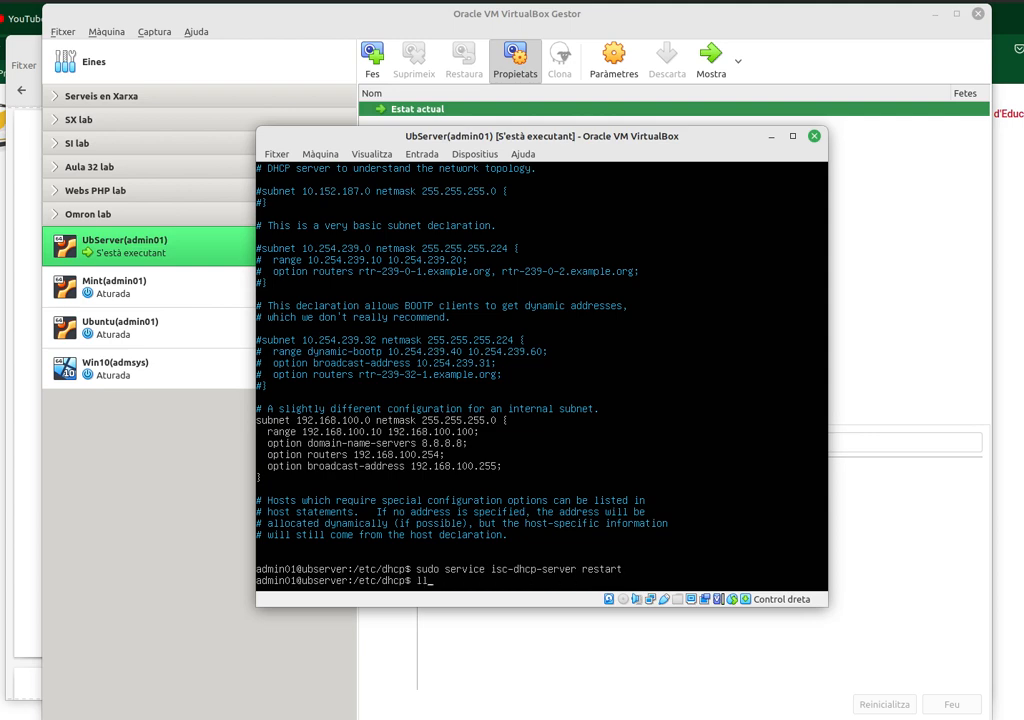
key(Return)
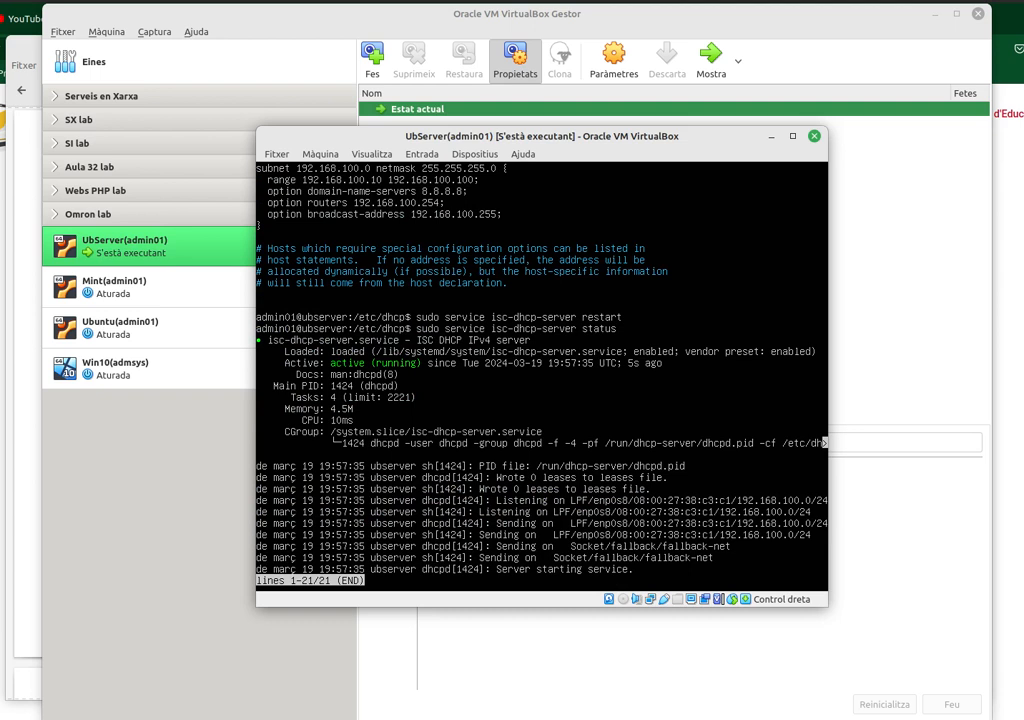
key(q)
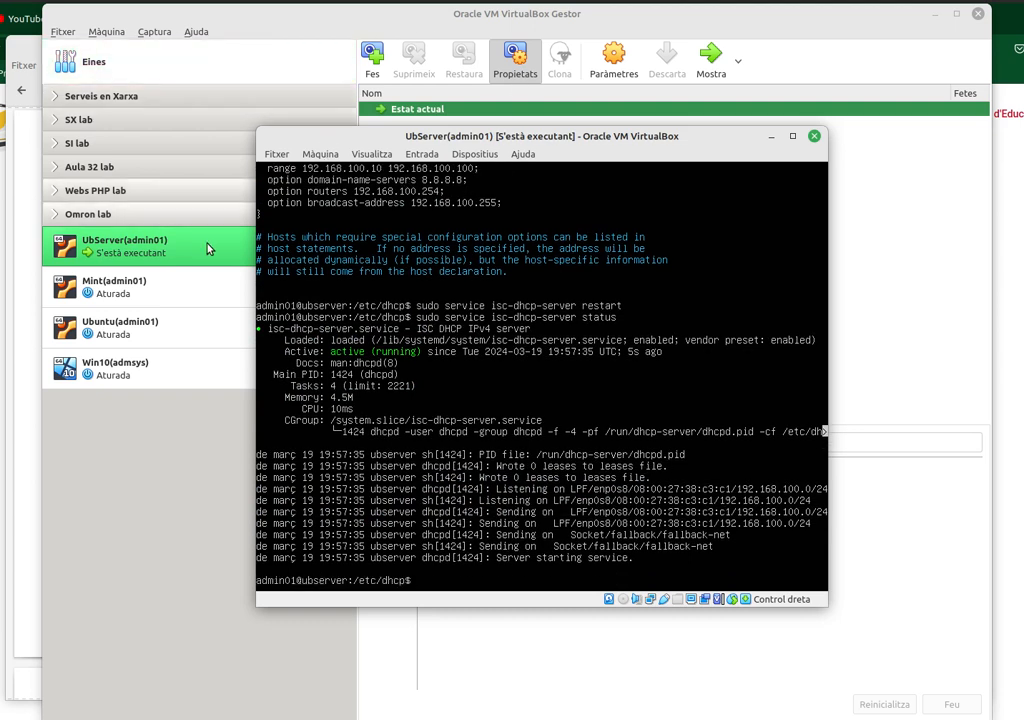
- Start the Mint(admin01) virtual machine and log in with the admin01 password
click(121, 300)
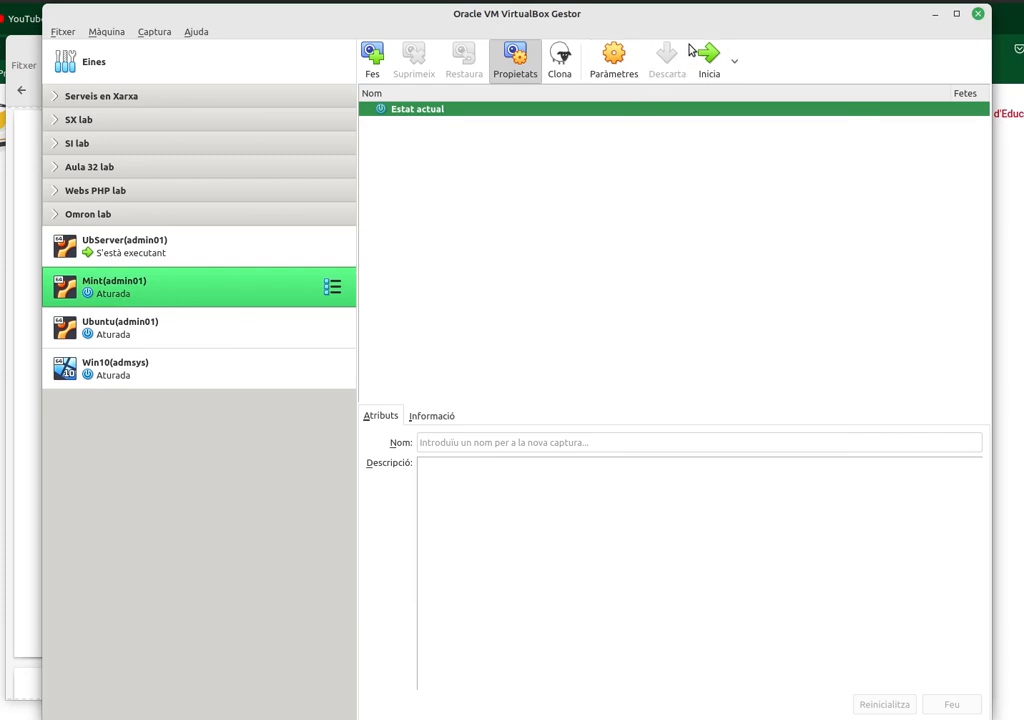
click(709, 60)
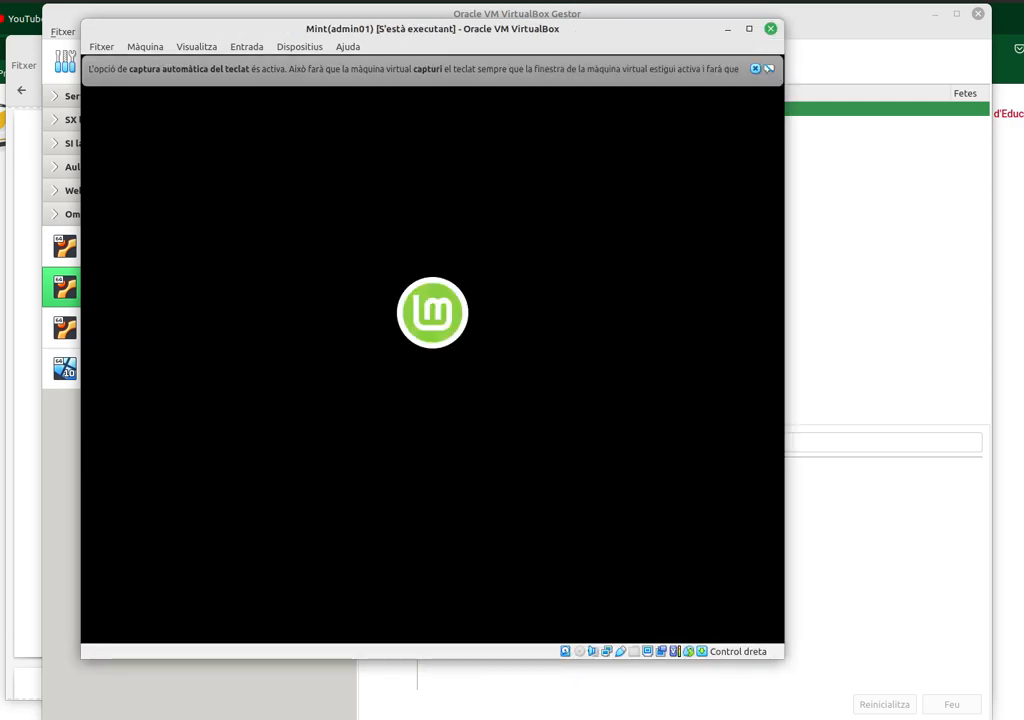
click(756, 69)
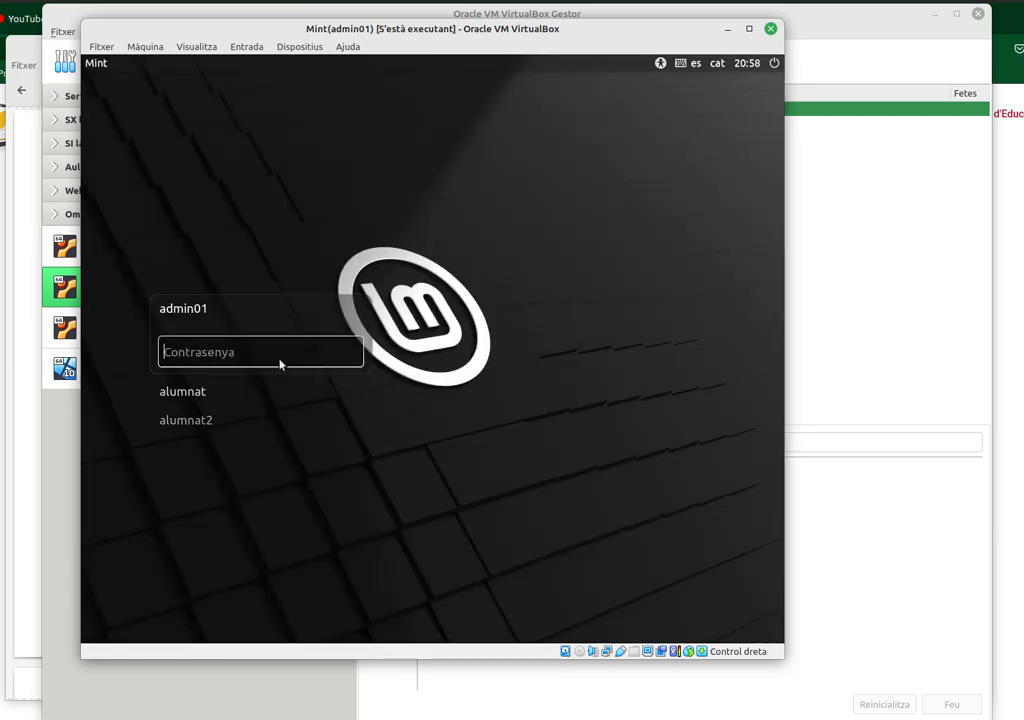
text(•••••••)
key(Return)
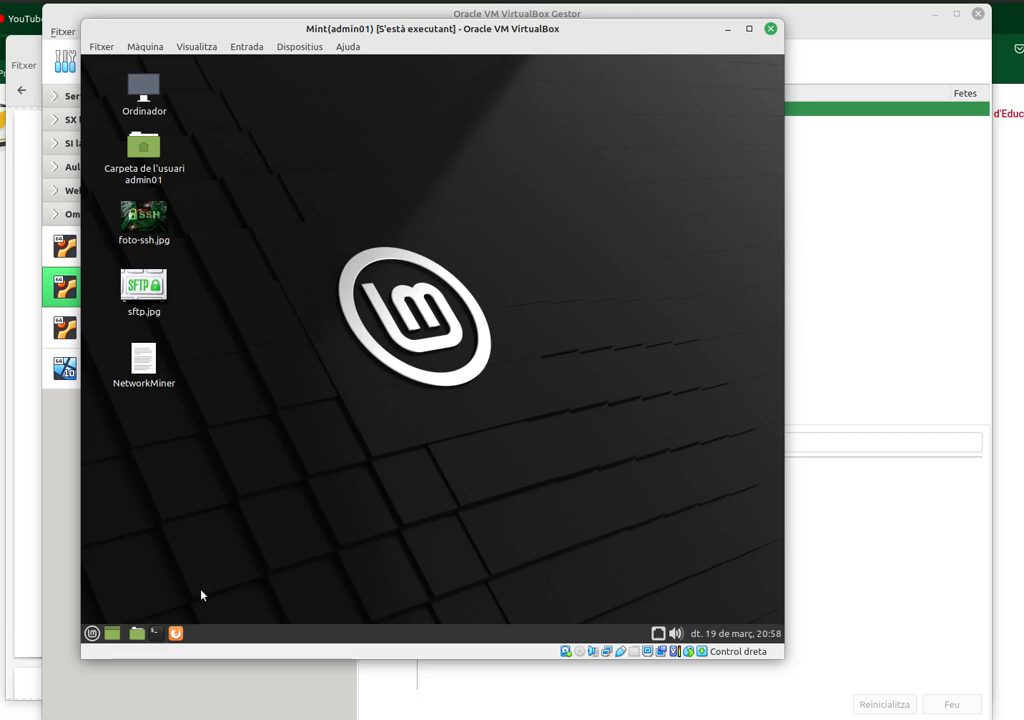
- Run ip a s in a Mint terminal, showing enp0s3 still at 192.168.100.1/24
click(155, 633)
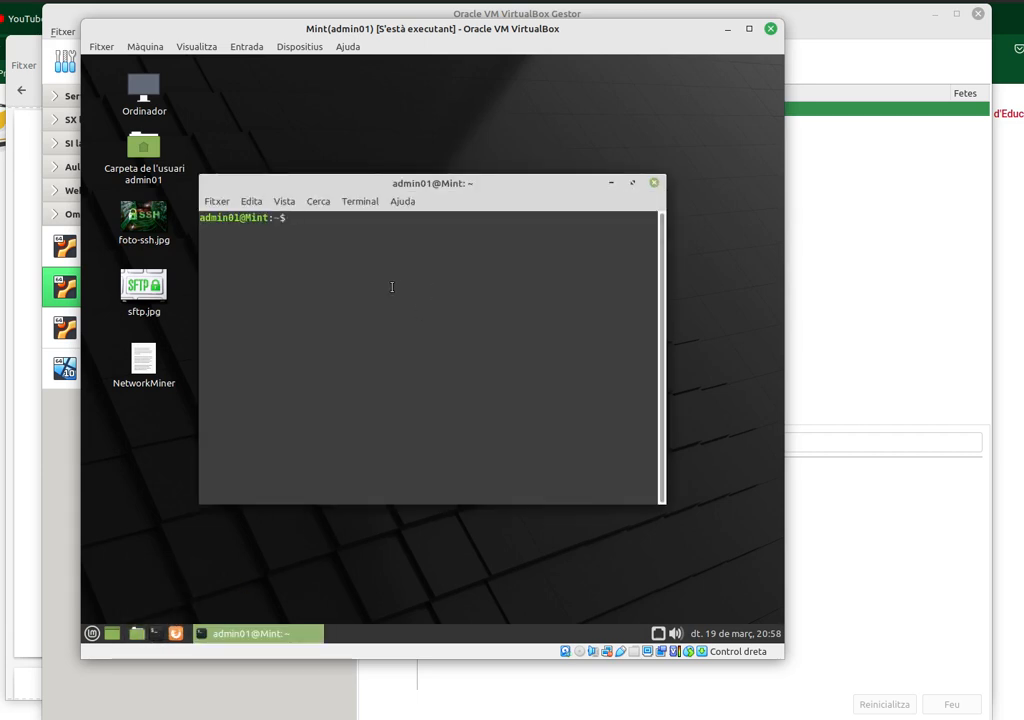
text(ip a s)
key(Return)
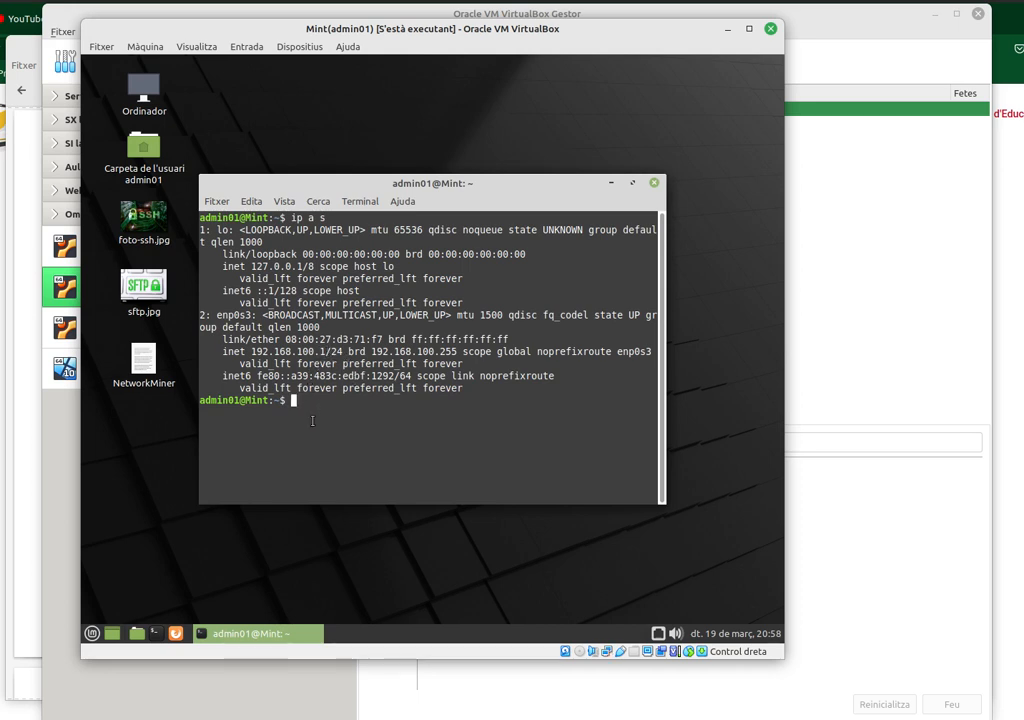
click(658, 634)
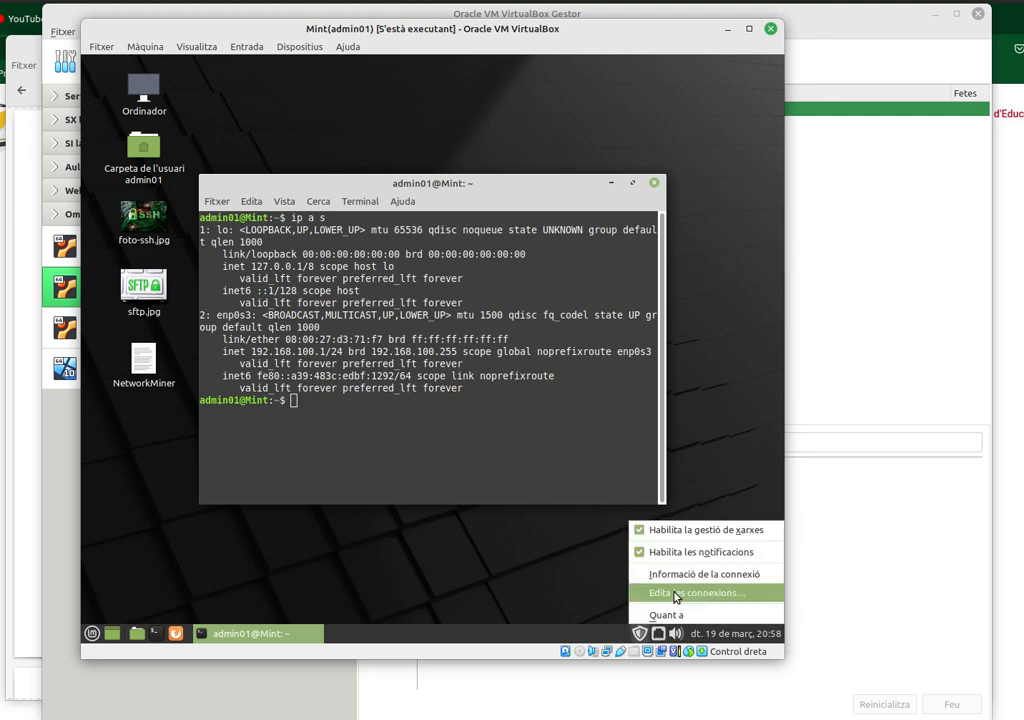
- Clear DNS 8.8.8.8, delete address 192.168.100.1, set IPv4 to Automàtic (DHCP) and save
click(676, 597)
click(362, 264)
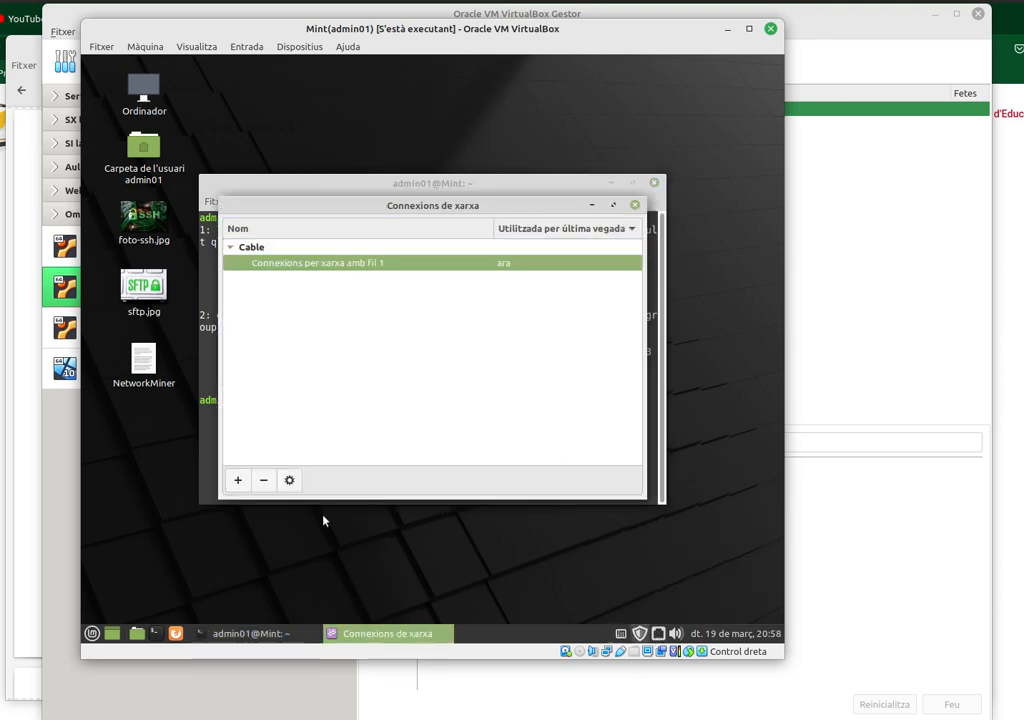
click(289, 480)
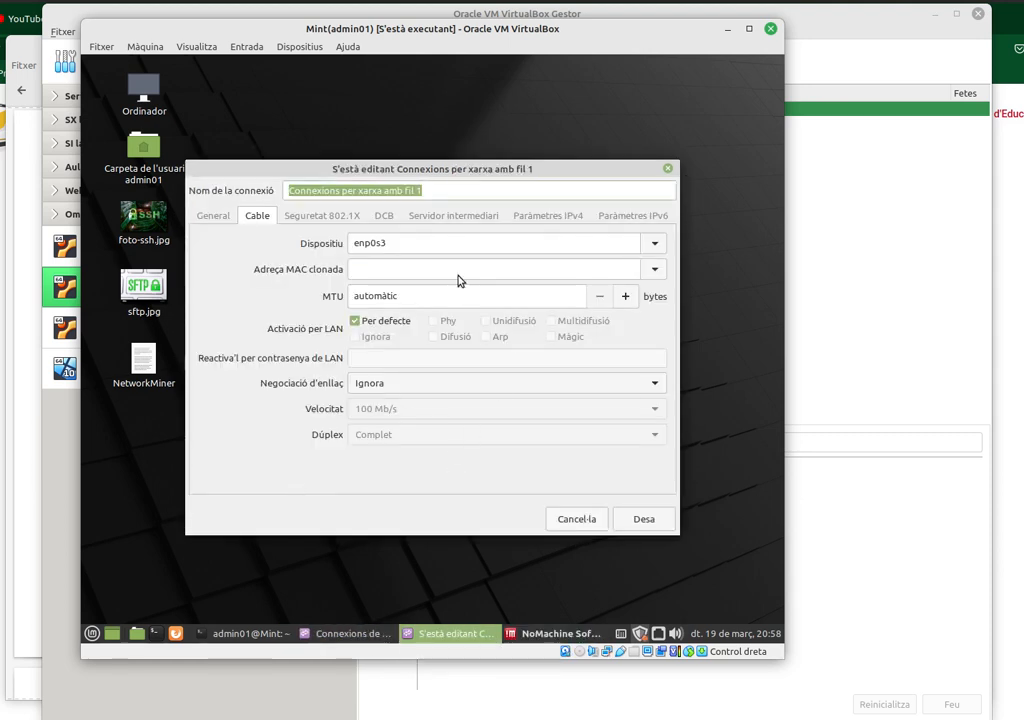
click(548, 216)
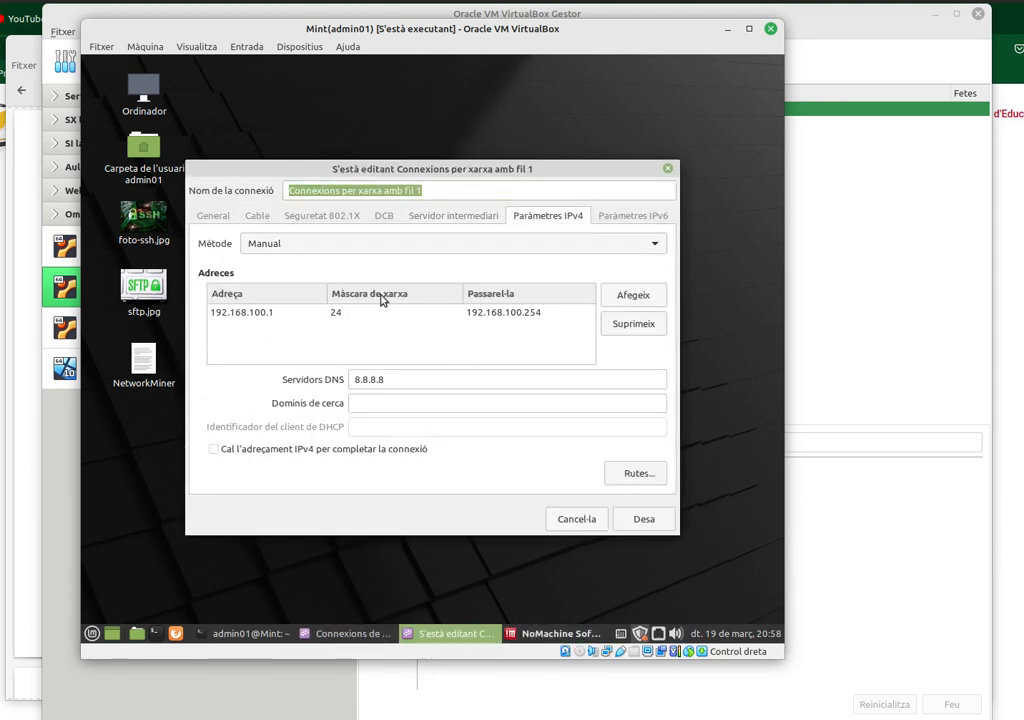
drag(400, 382, 305, 387)
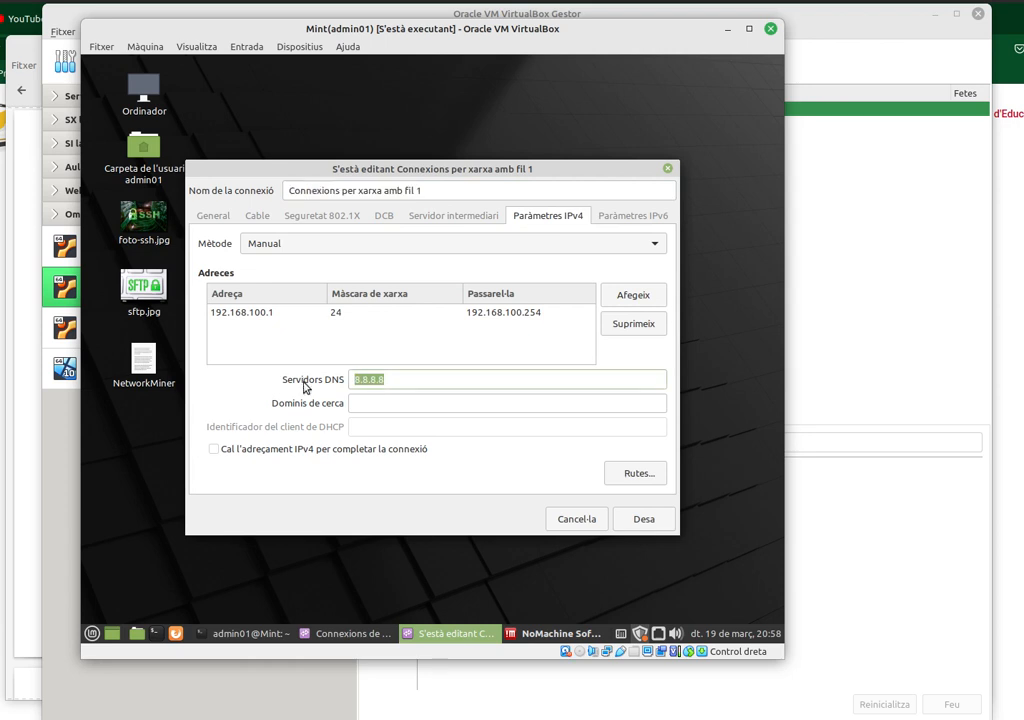
key(BackSpace)
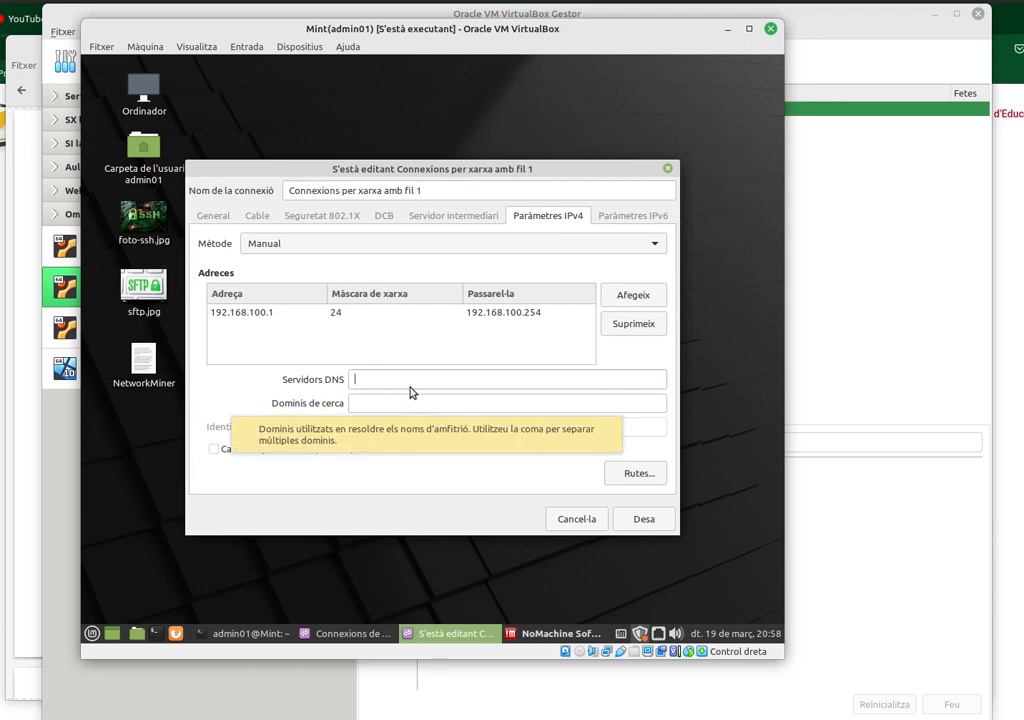
click(393, 312)
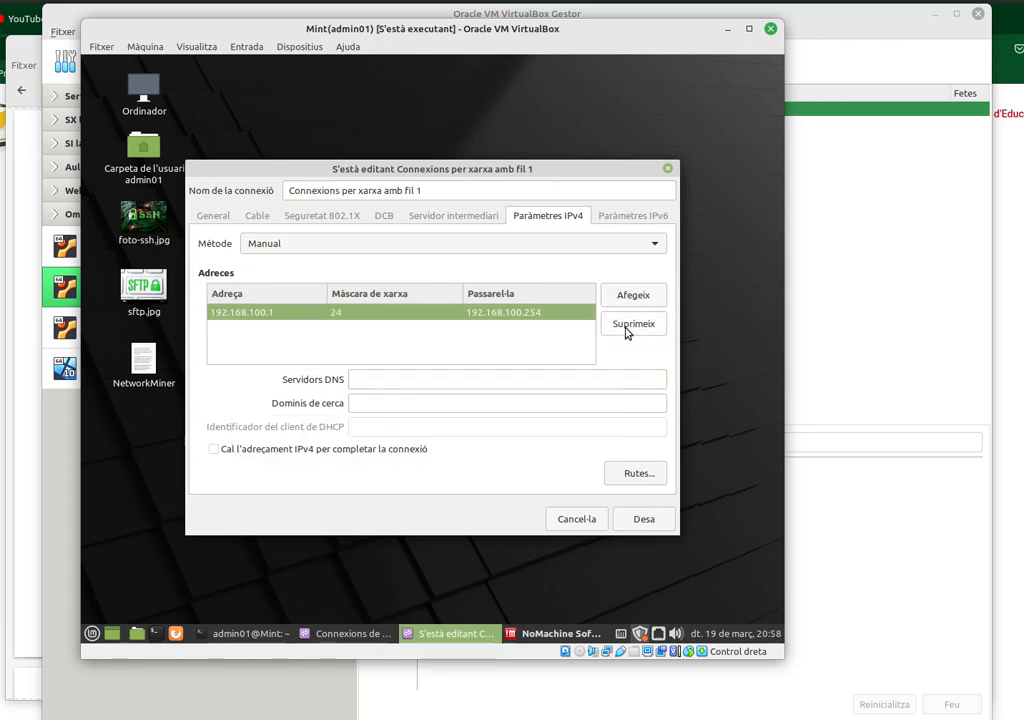
click(632, 324)
click(565, 247)
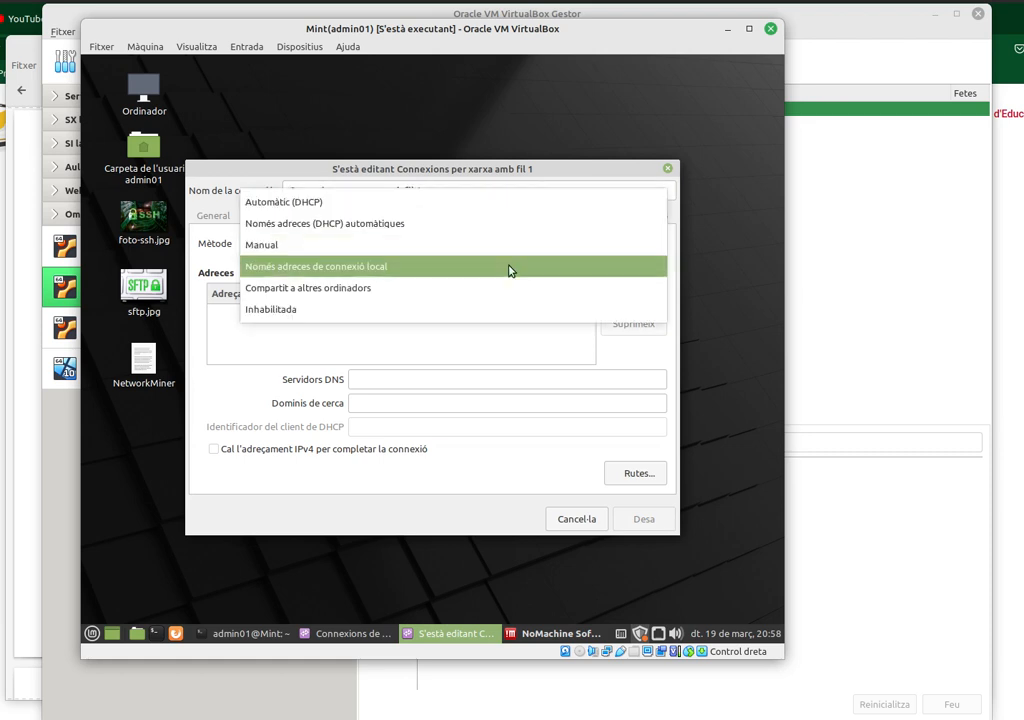
click(259, 202)
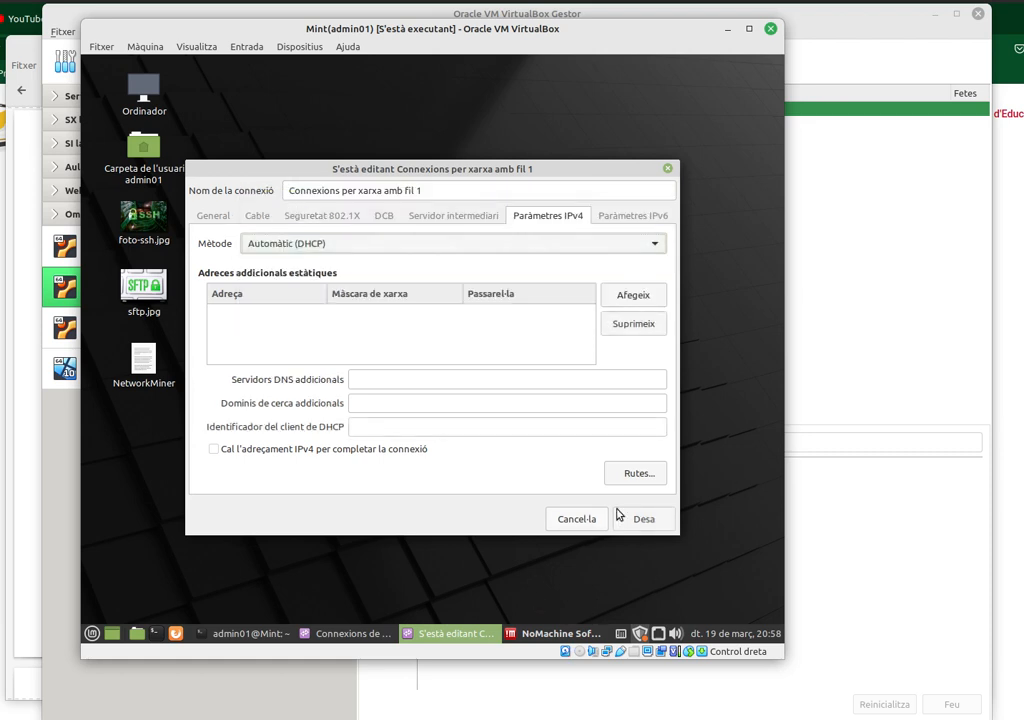
click(645, 520)
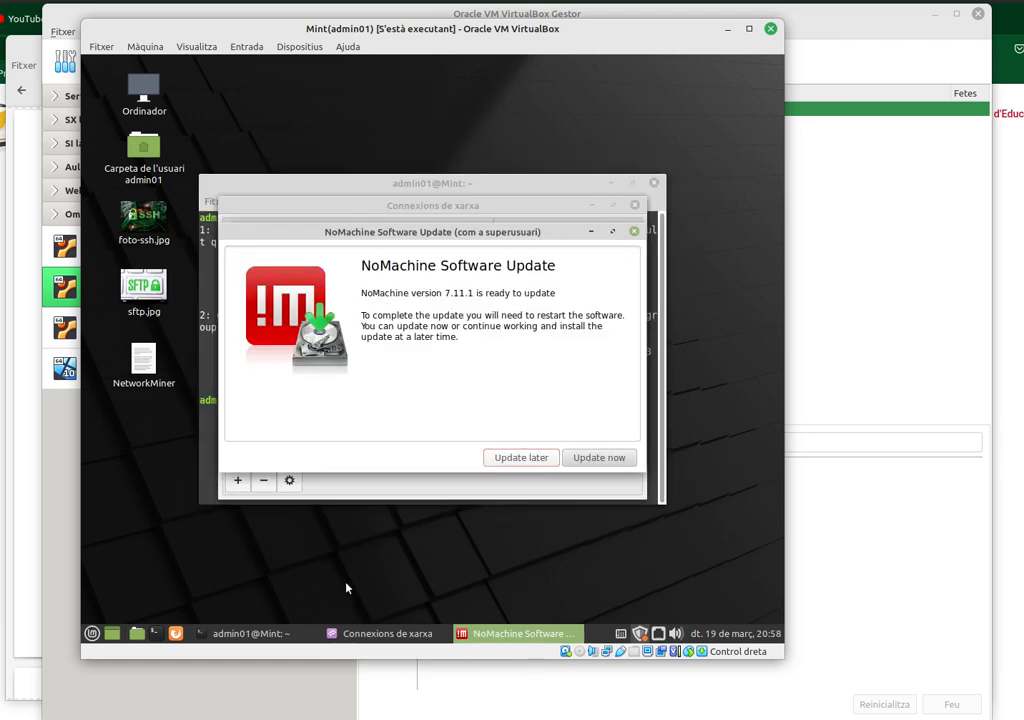
click(389, 183)
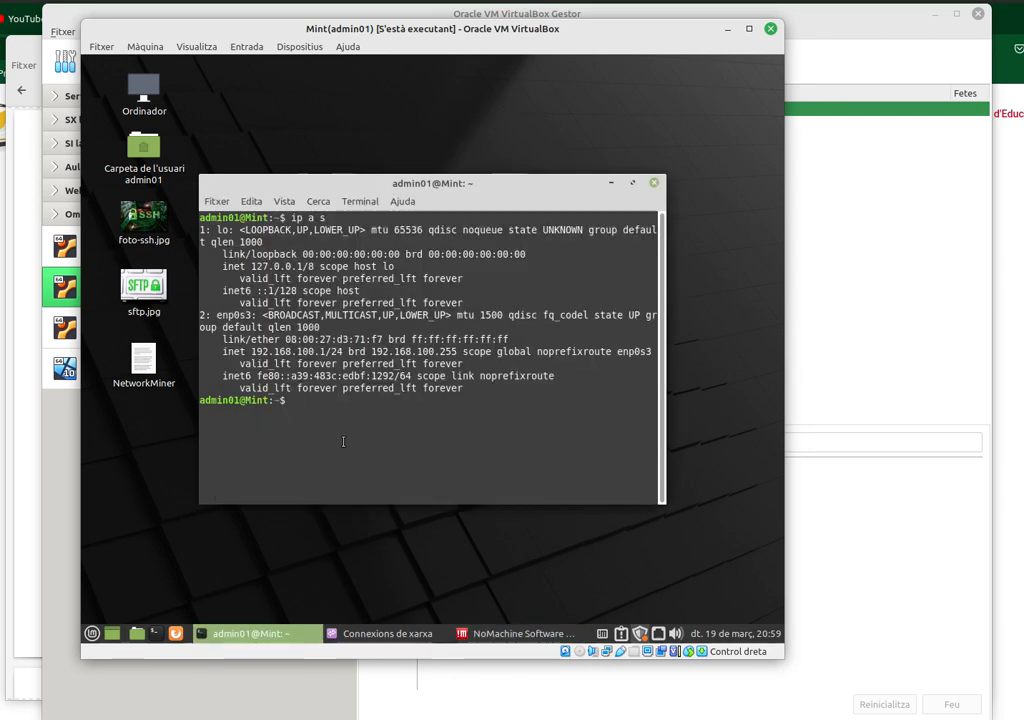
- Reboot the Mint guest and log back in as admin01
text(reb)
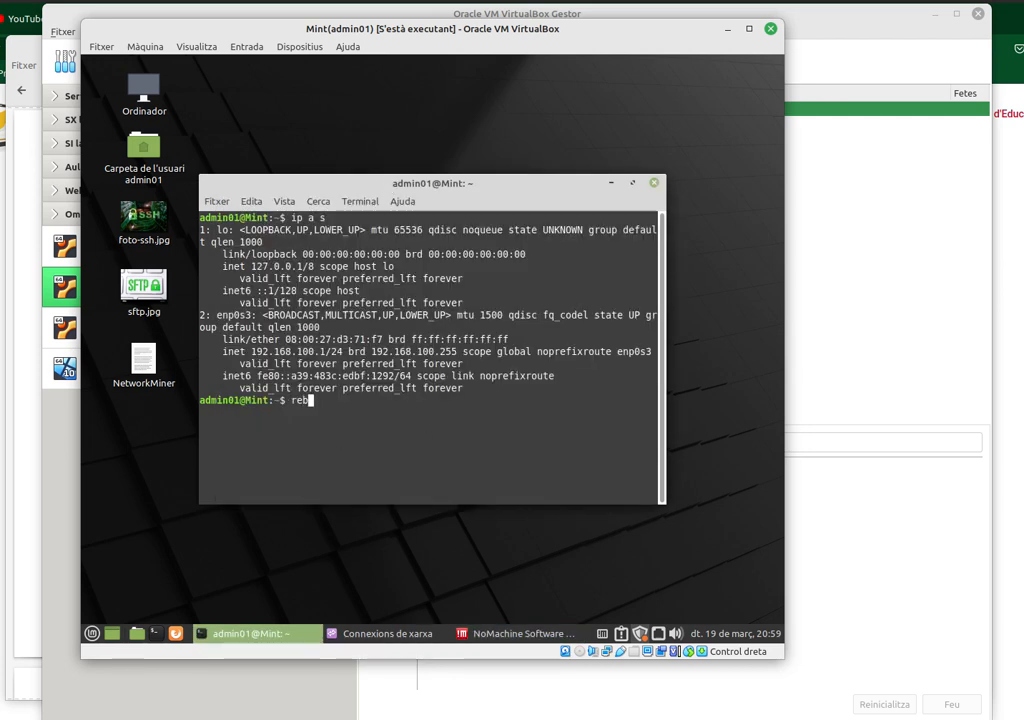
text(oot)
key(Return)
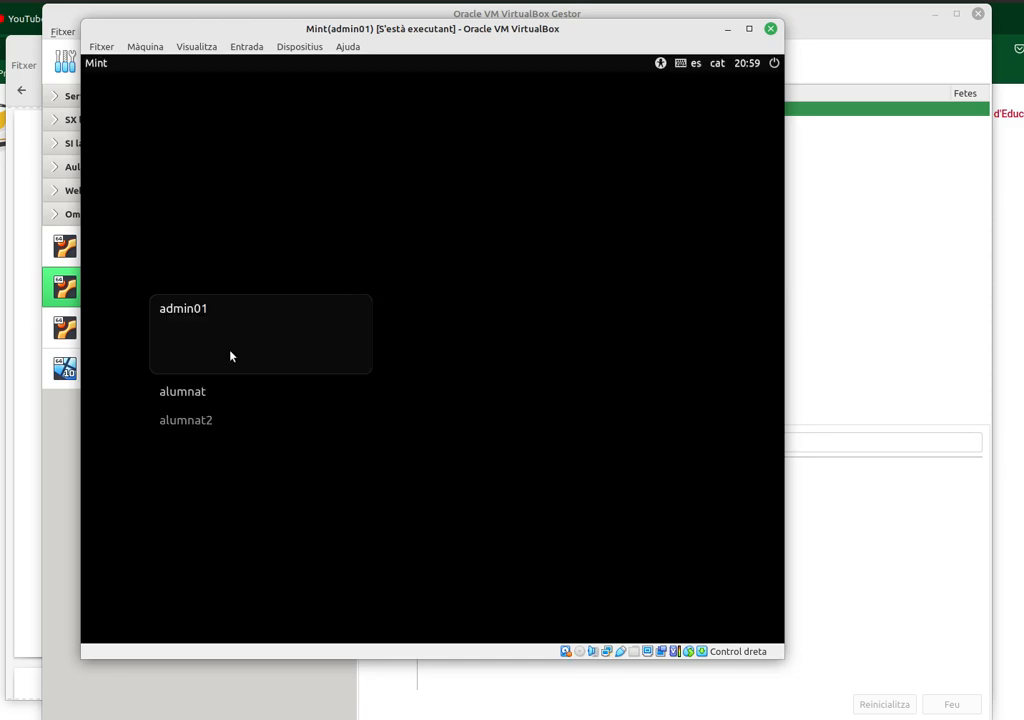
text(•••••••)
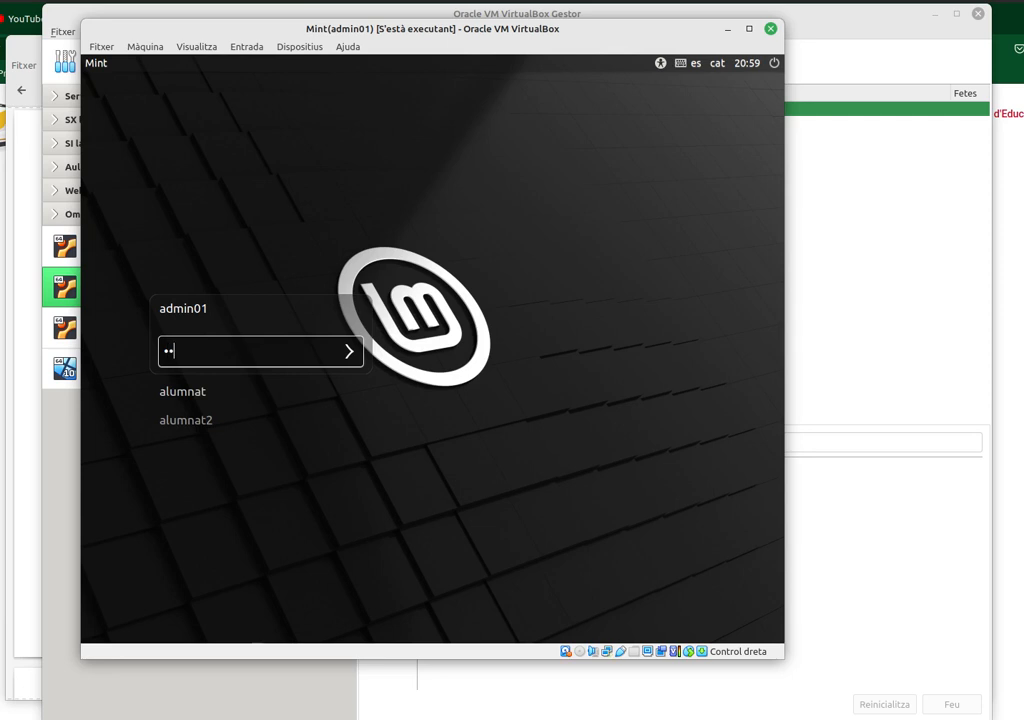
key(Return)
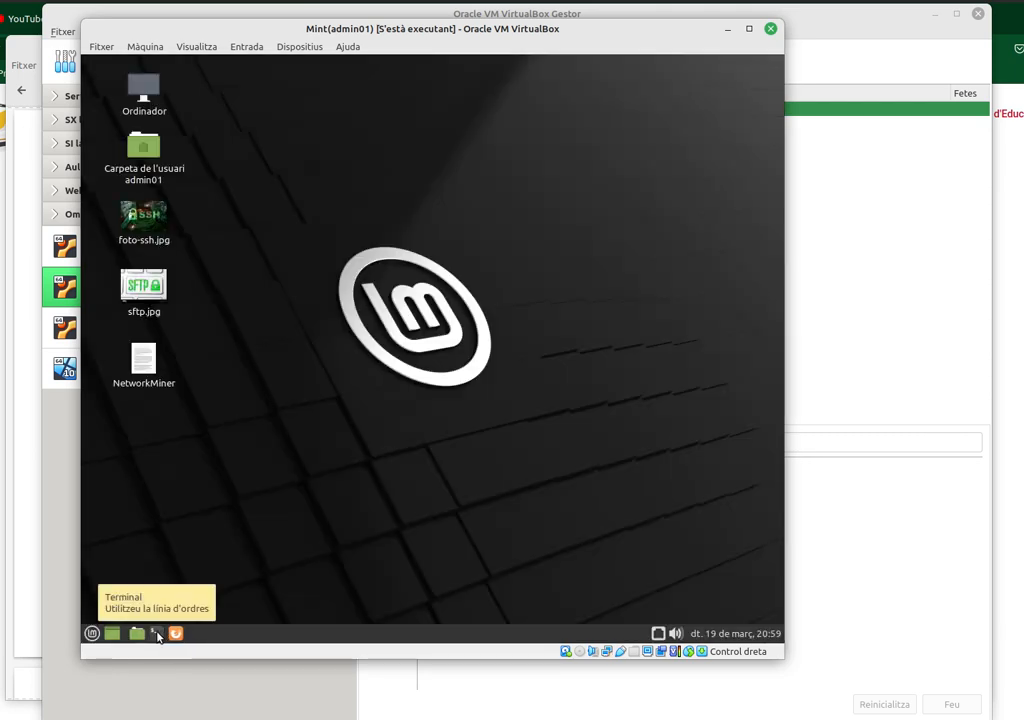
- Run ip a s in a new terminal, confirming enp0s3 now holds 192.168.100.10/24
click(156, 634)
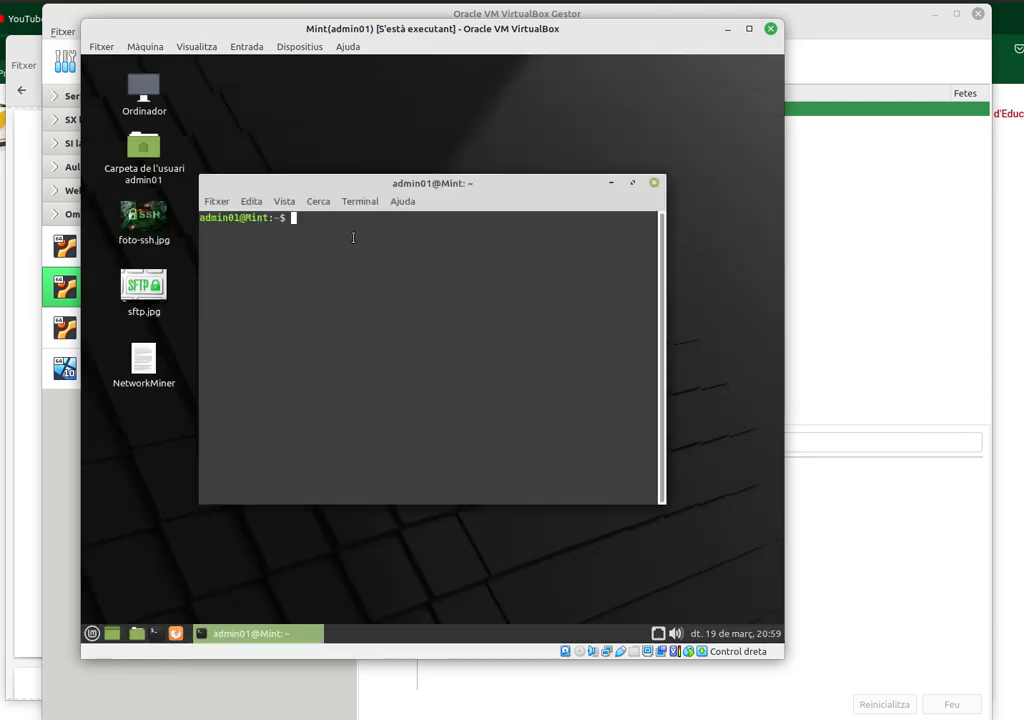
text(ip a s)
key(Return)
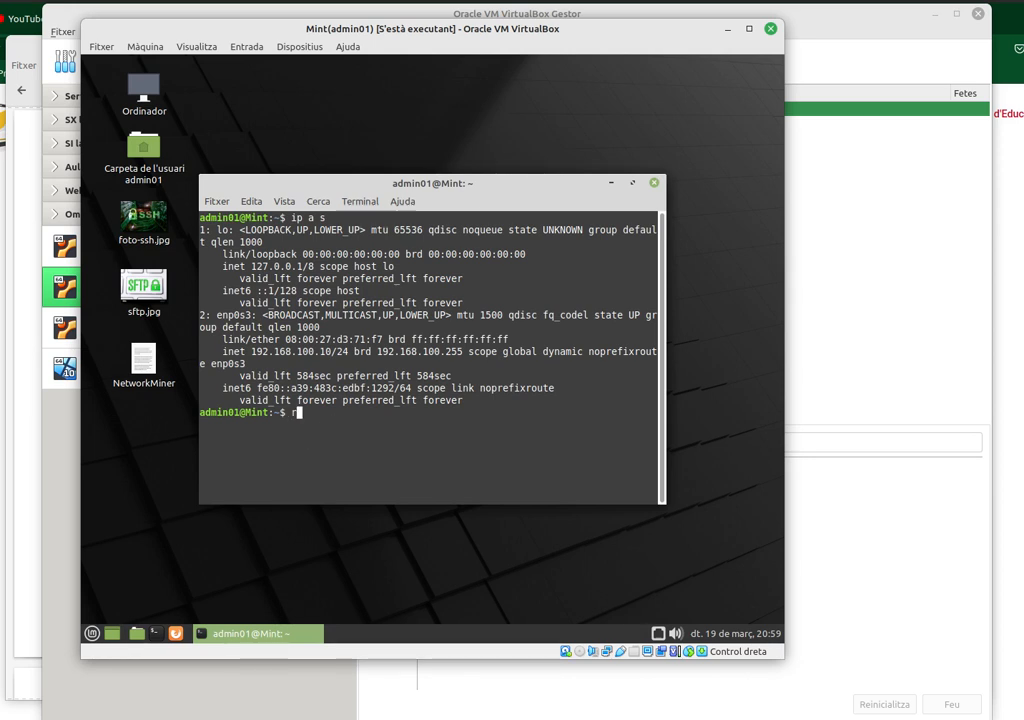
text(resolvectl status)
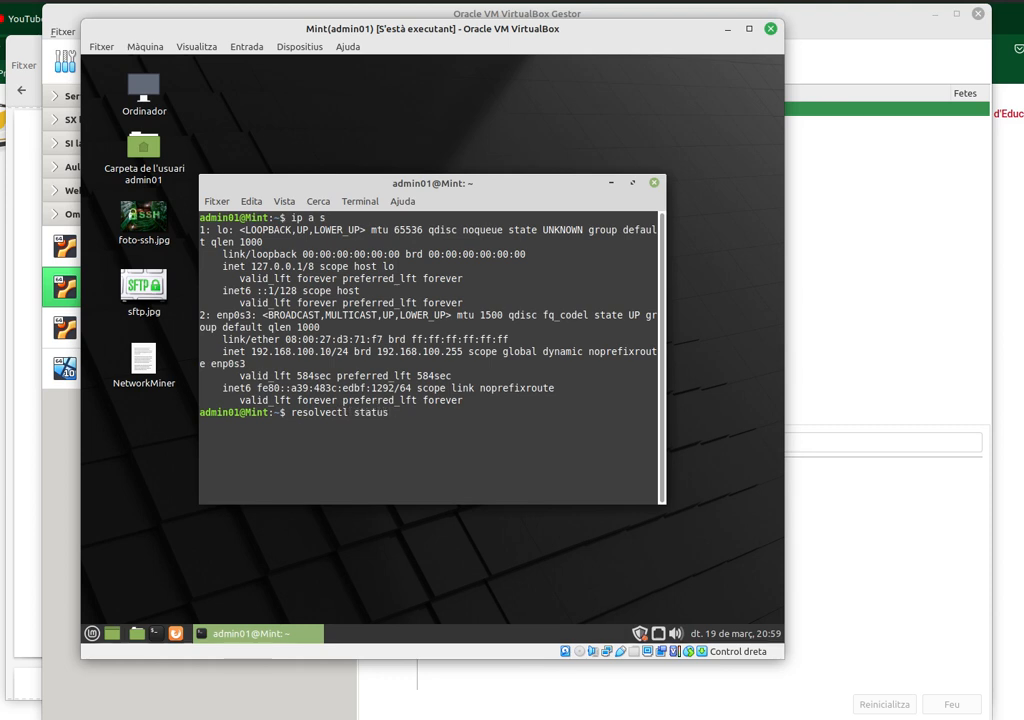
key(Return)
key(Down)
key(Down)
key(Down)
key(Down)
key(Down)
key(Down)
key(Down)
key(Down)
key(Down)
key(Down)
key(Down)
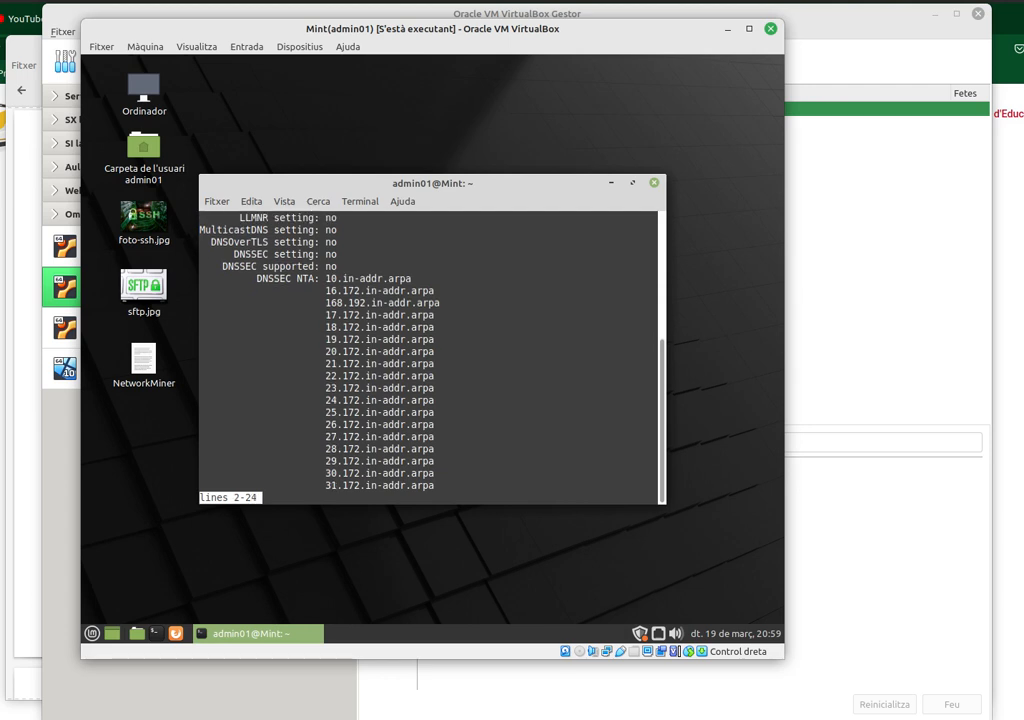
key(Down)
key(Down)
key(Down)
key(Down)
key(Down)
key(Down)
key(Down)
key(Down)
key(Down)
key(Down)
key(Down)
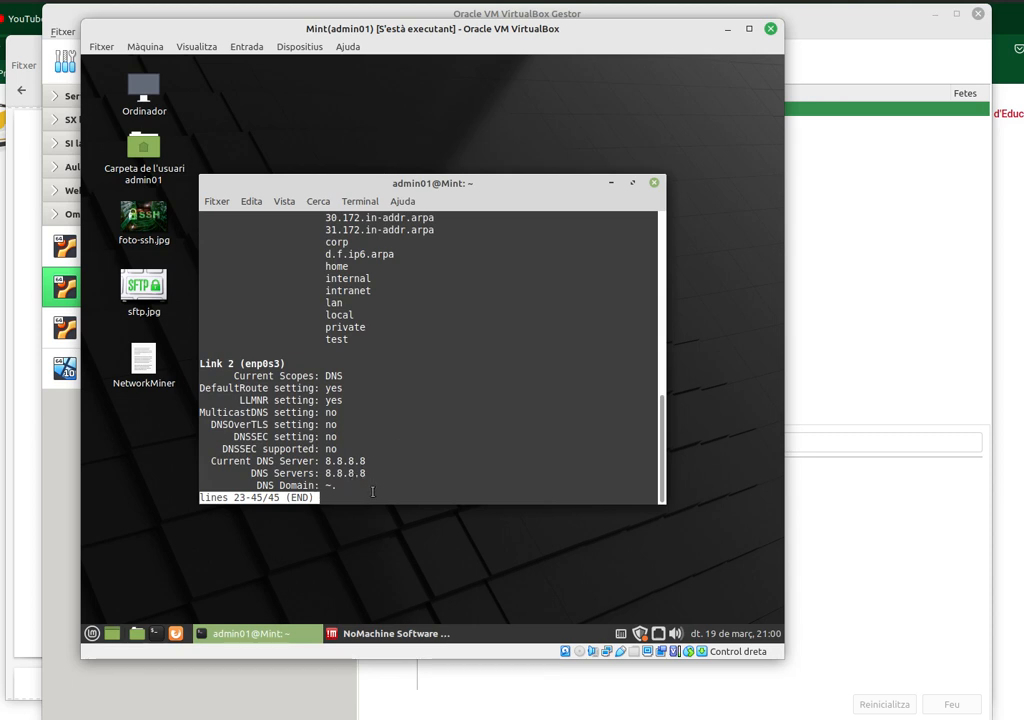
key(q)
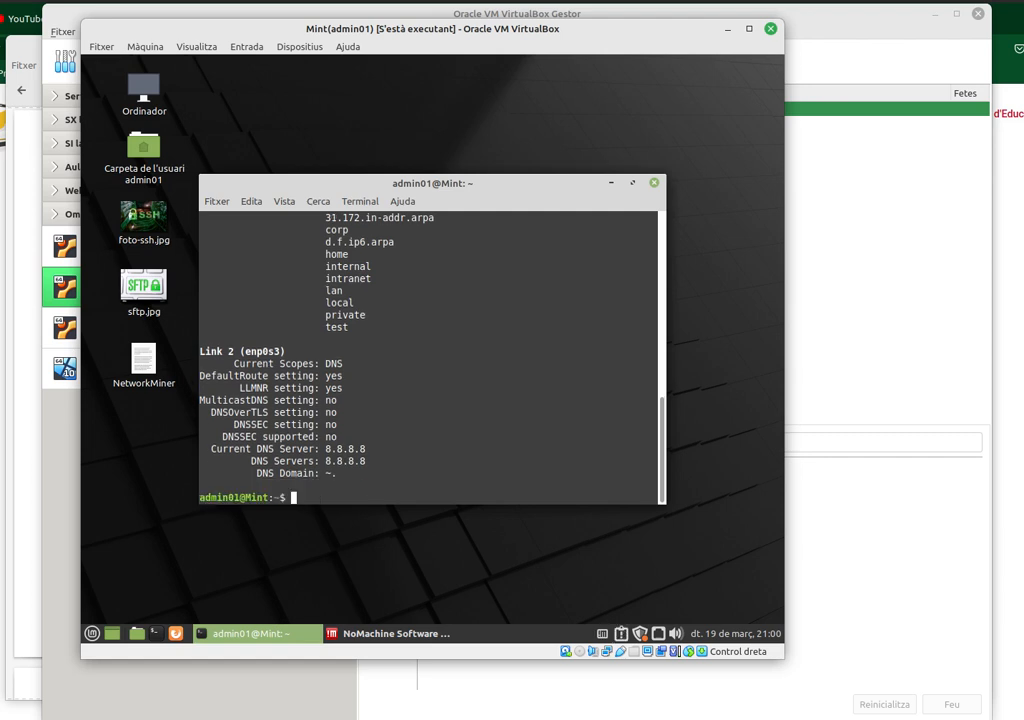
text(nslookup www.goo)
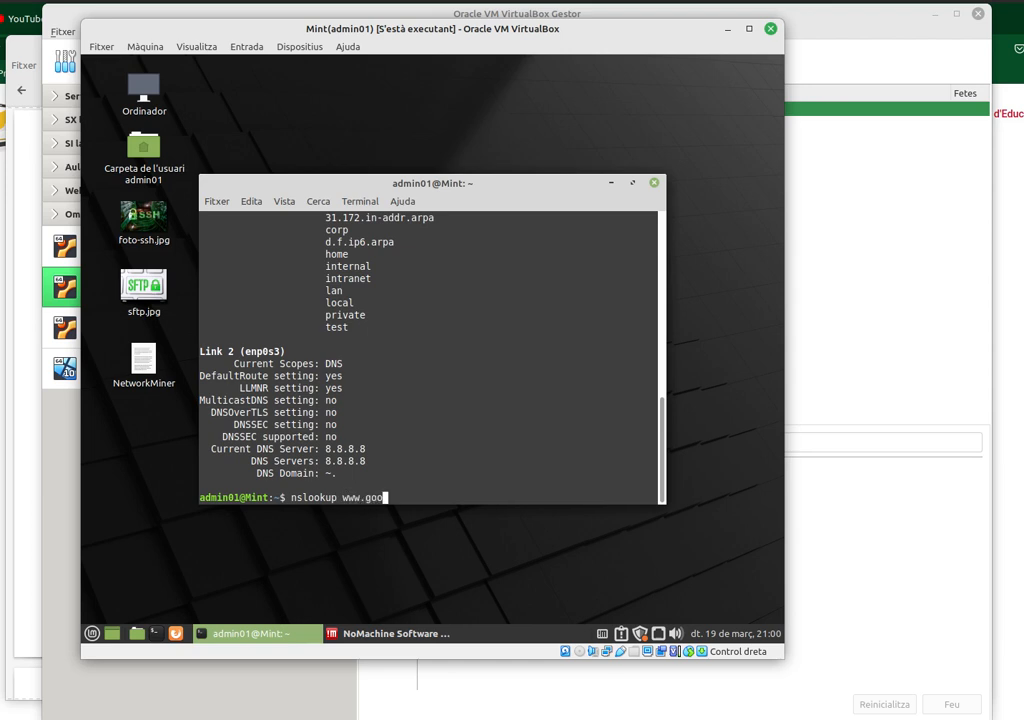
text(gle.es)
key(Return)
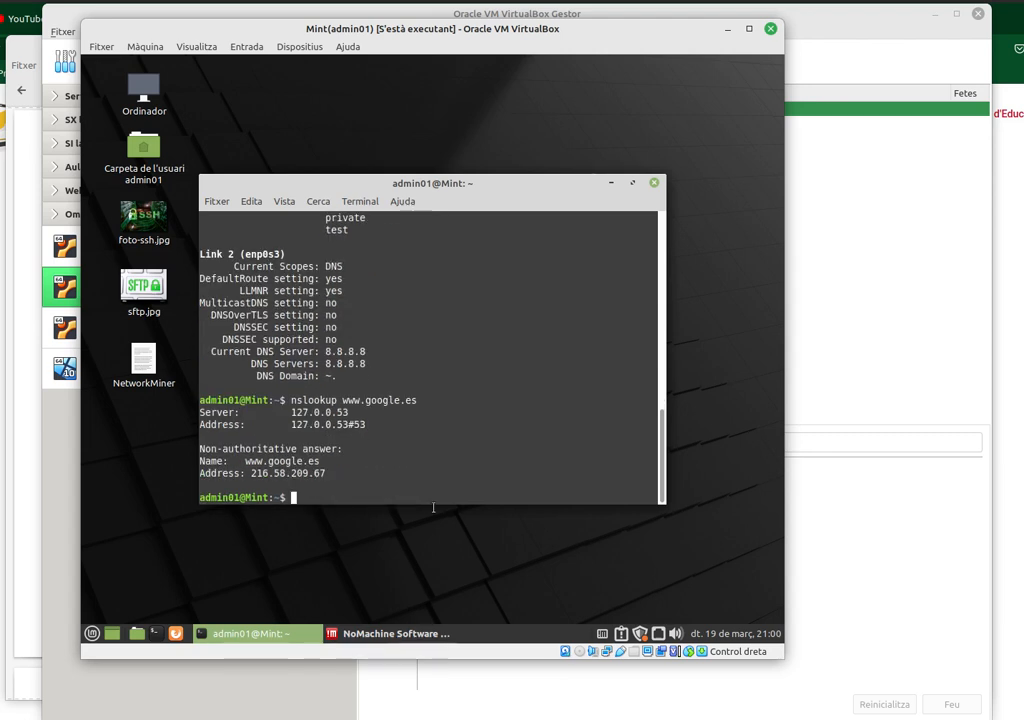